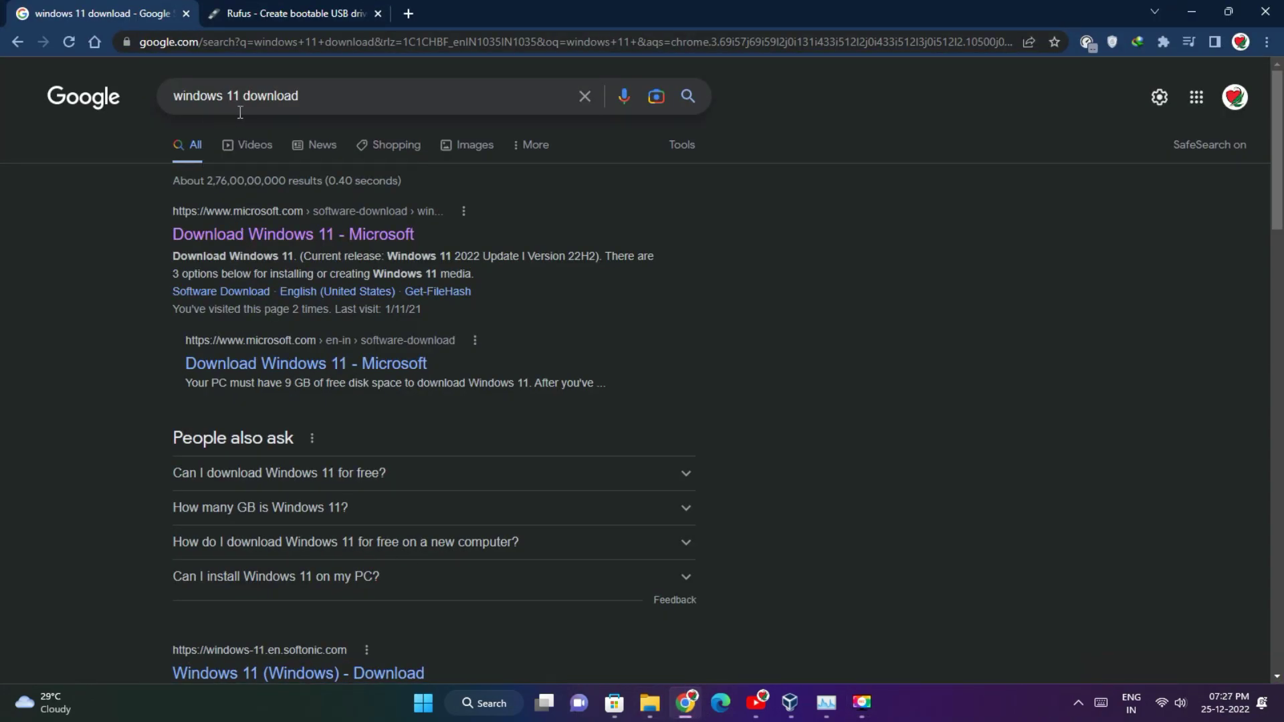
Open the 'Download Windows 11 - Microsoft' result from the windows 11 download search
left_click(254, 235)
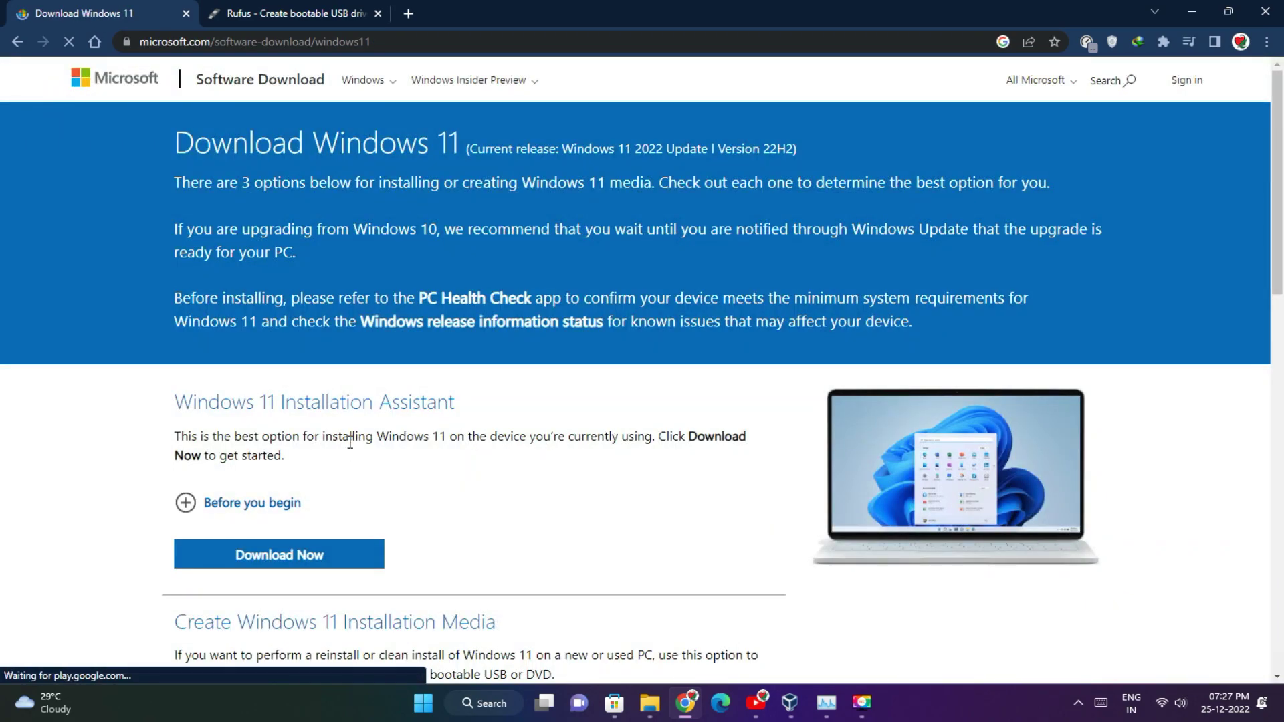
Select and submit the Windows 11 (multi-edition ISO) disk image download
scroll(350, 443, "down", 3)
scroll(350, 441, "down", 10)
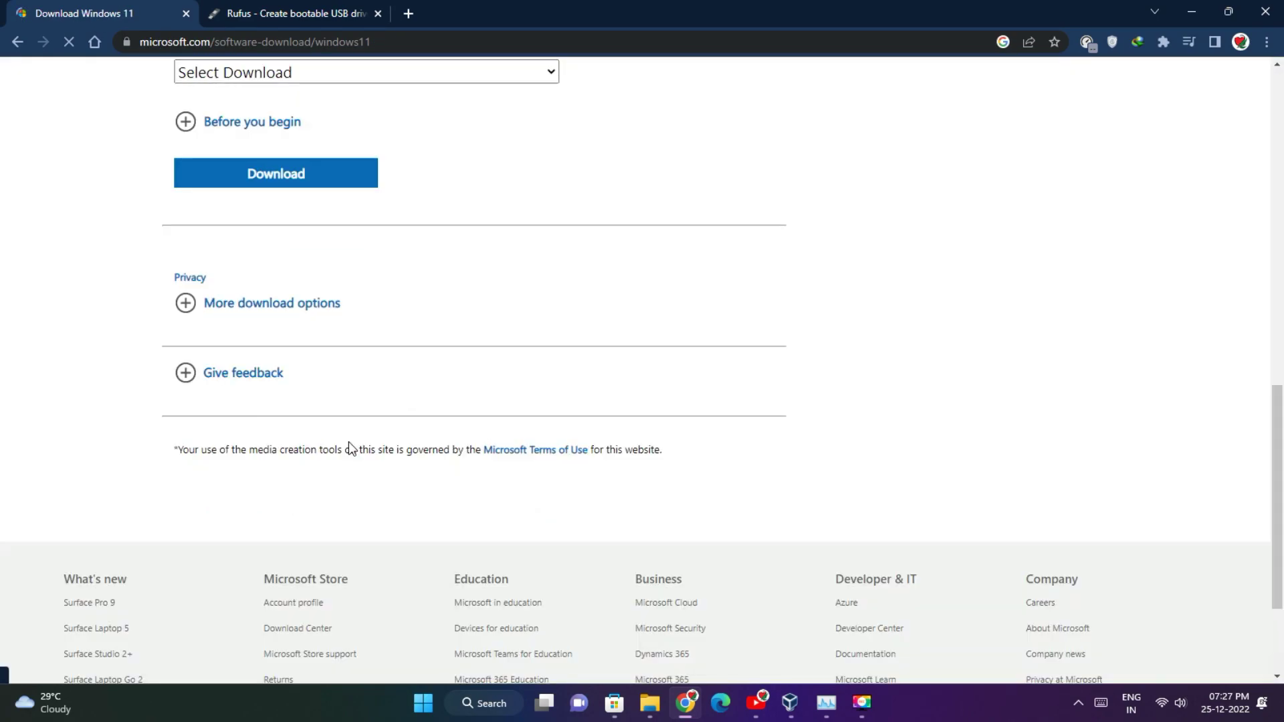
scroll(341, 441, "up", 5)
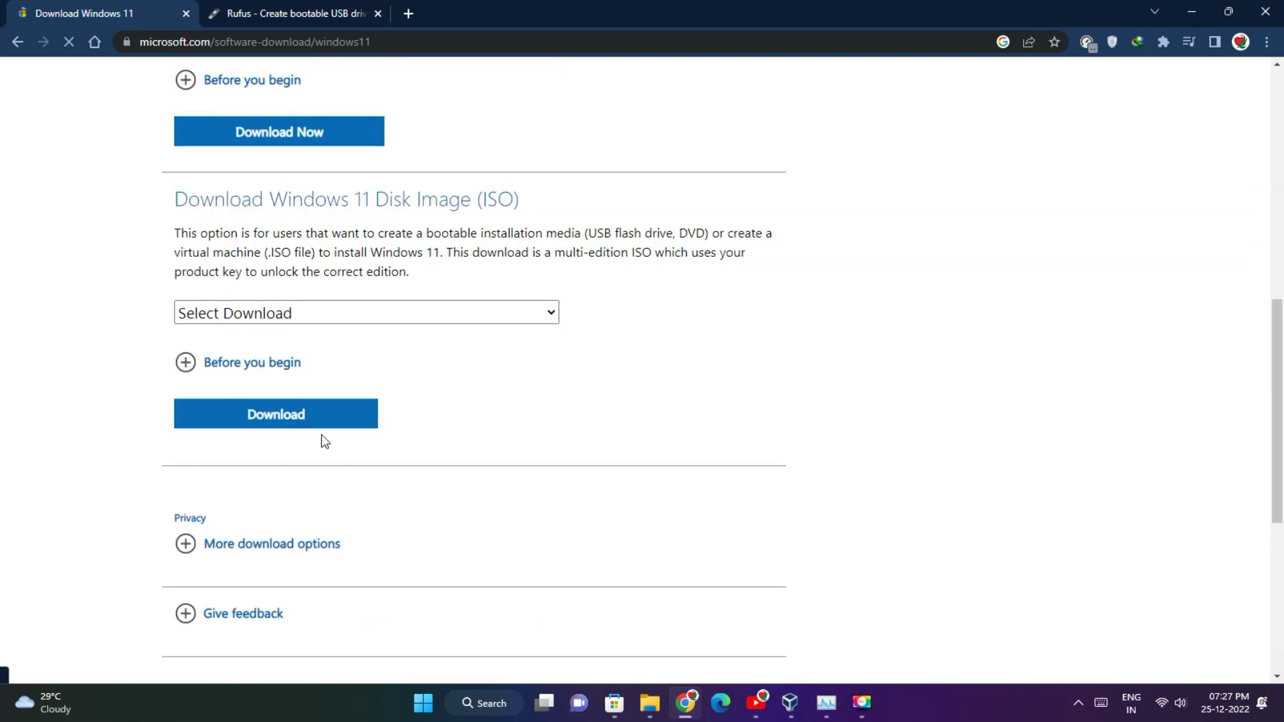
left_click(292, 315)
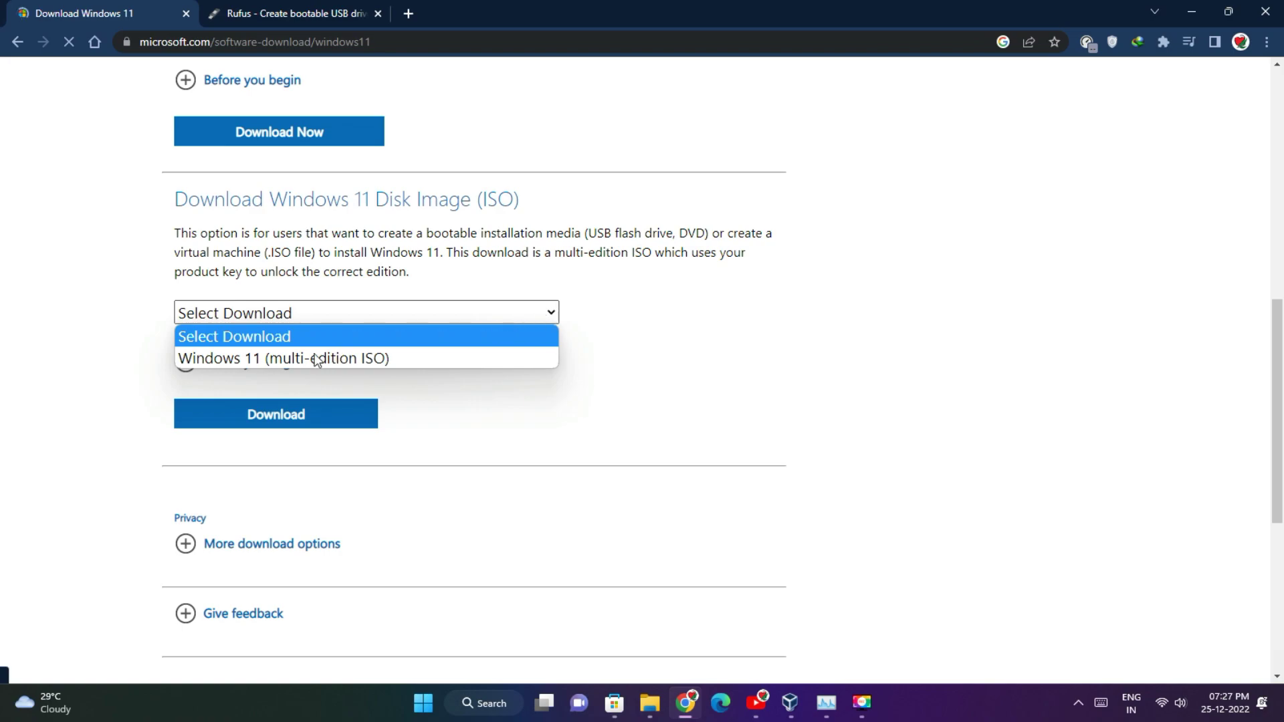
left_click(314, 358)
left_click(230, 418)
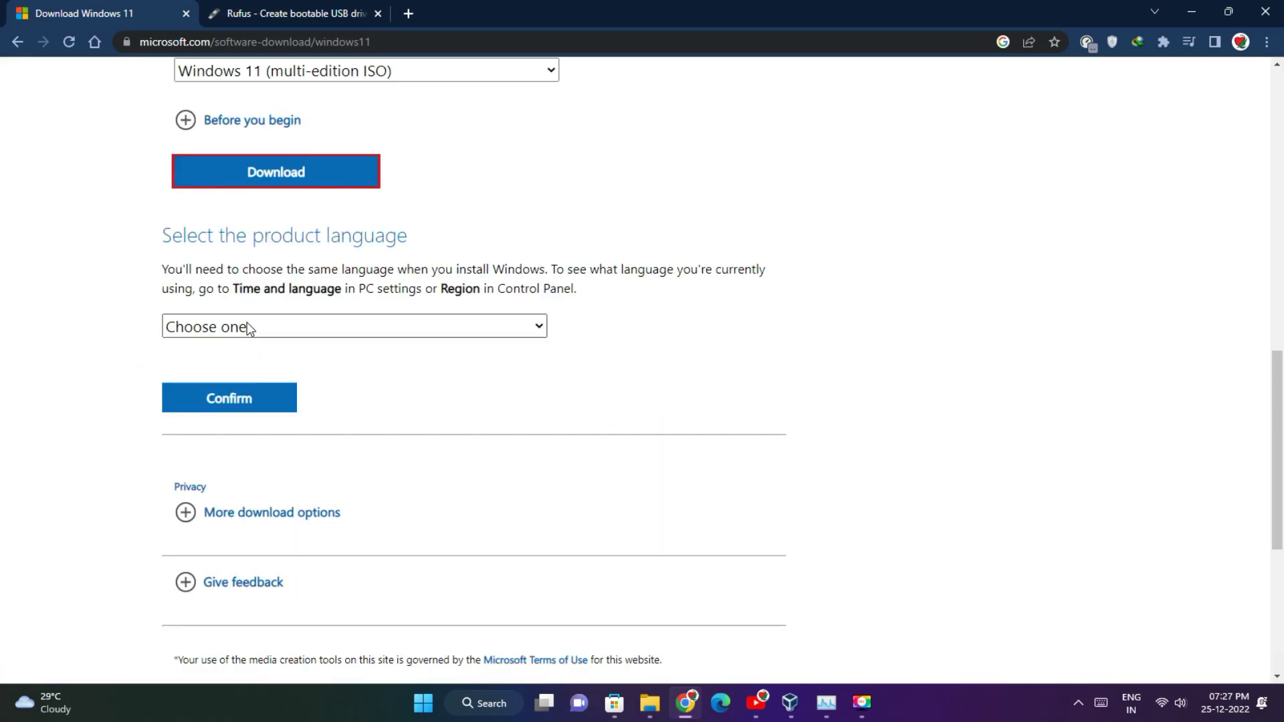
Confirm English International as the product language and request the 64-bit ISO
left_click(265, 327)
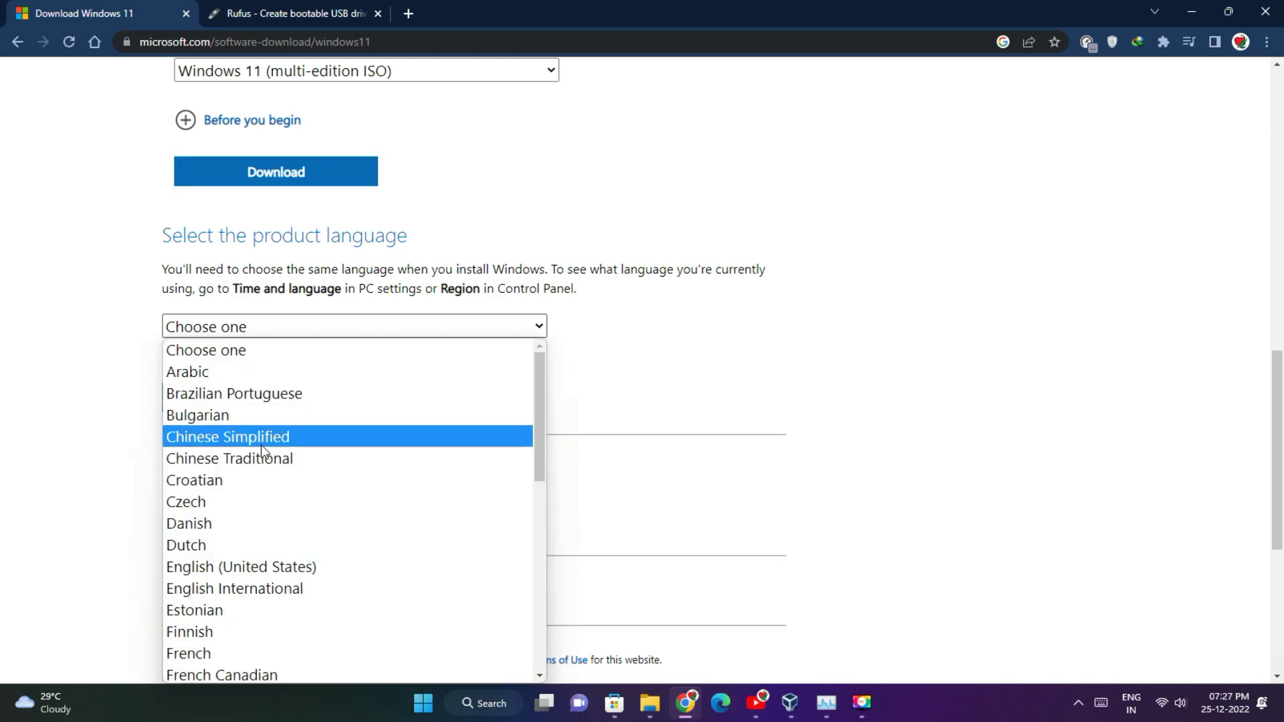
left_click(223, 589)
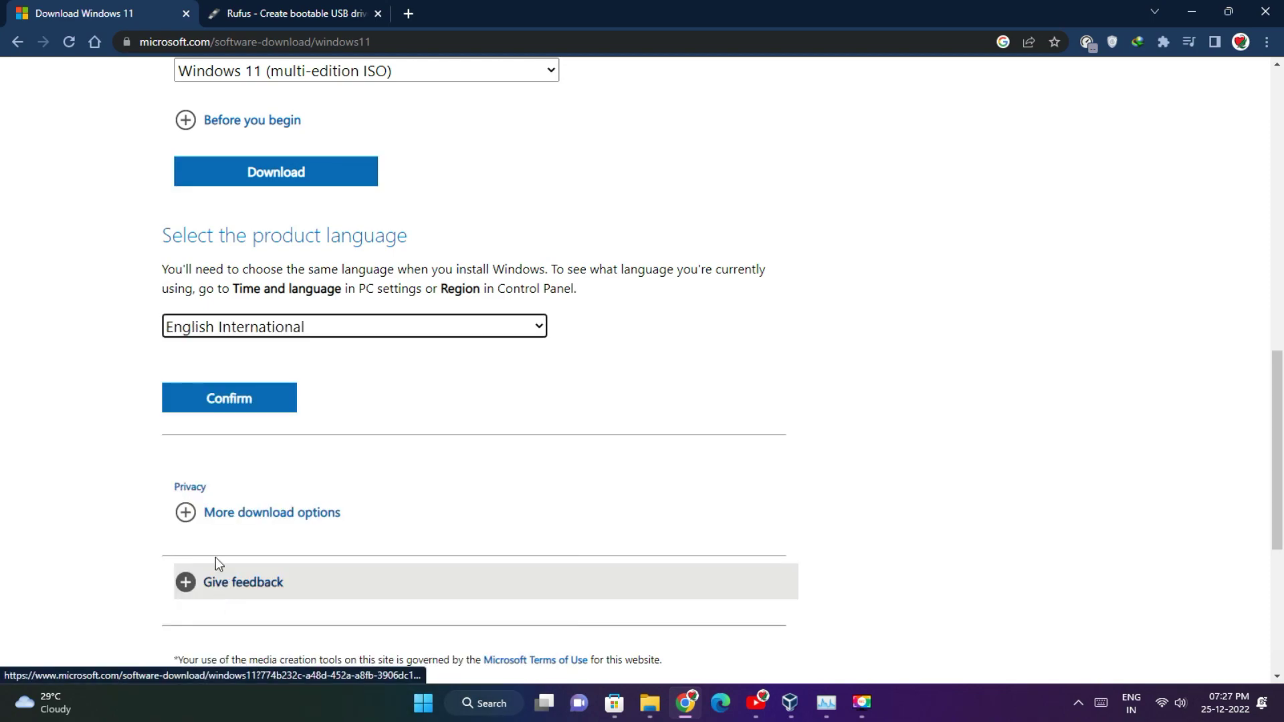
left_click(245, 411)
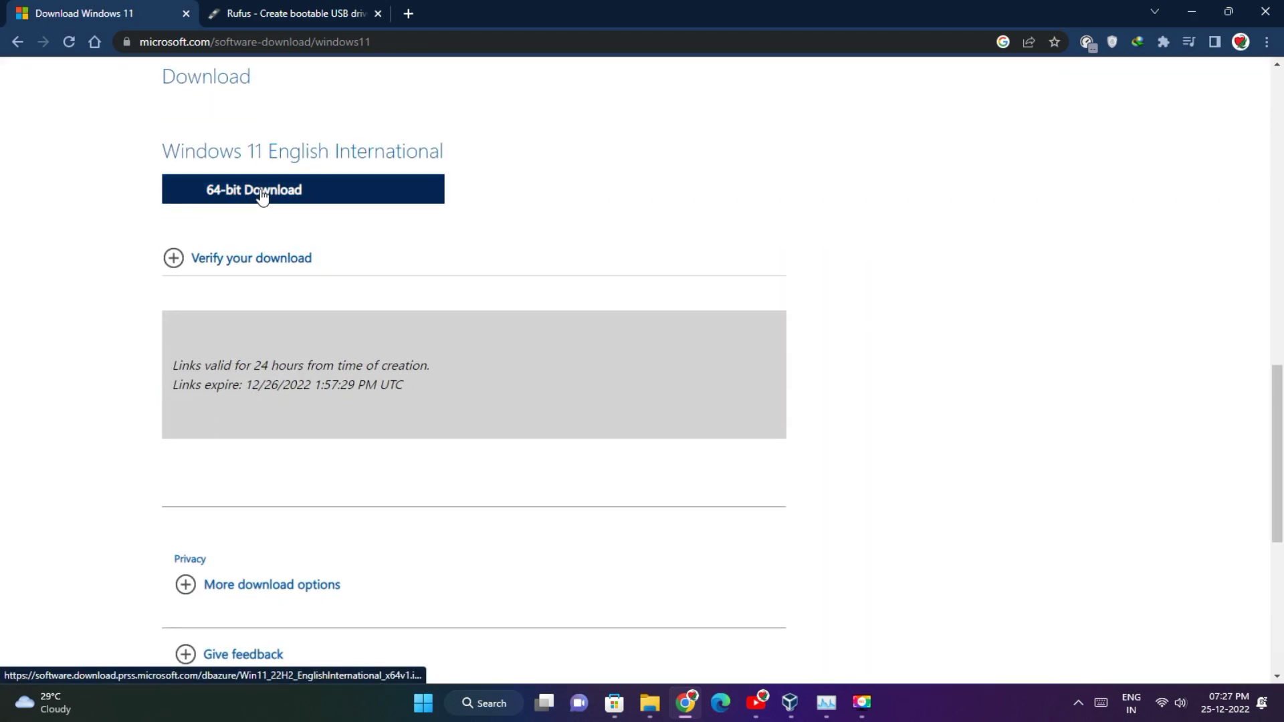
left_click(237, 194)
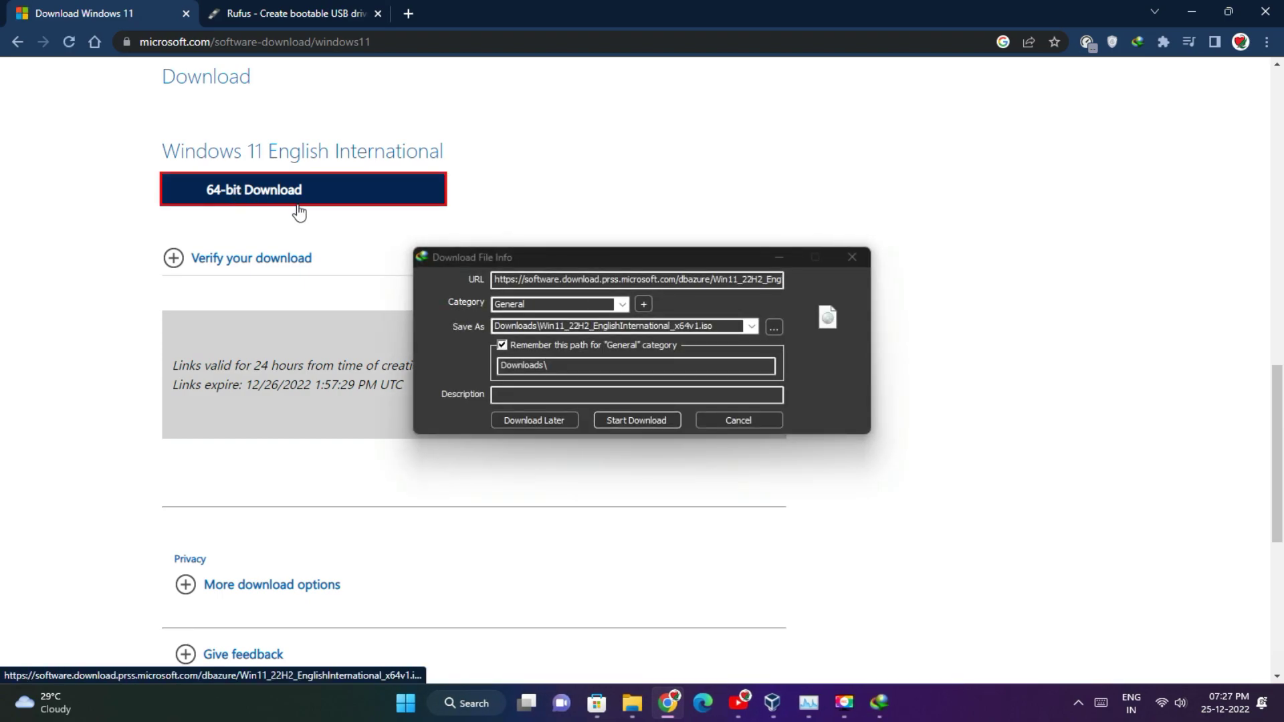
Start the 5.166 GB ISO download in the background and minimize Chrome to the desktop
left_click(640, 420)
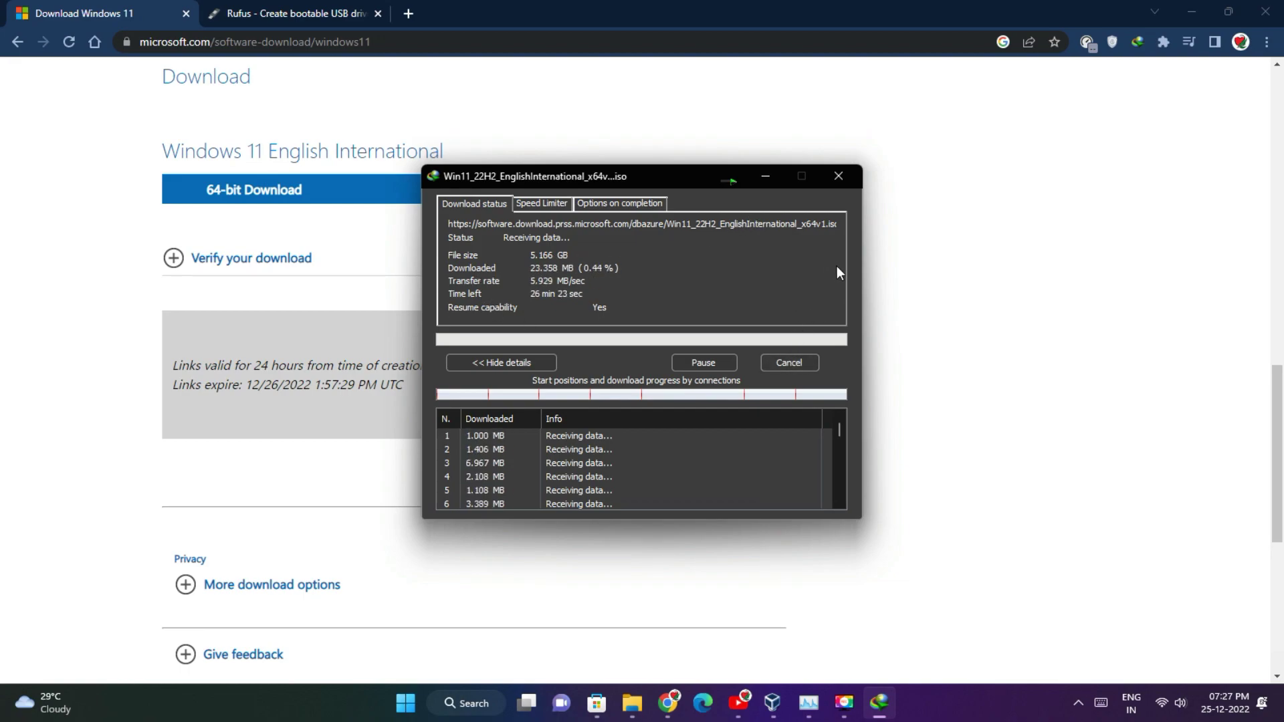
key("Escape")
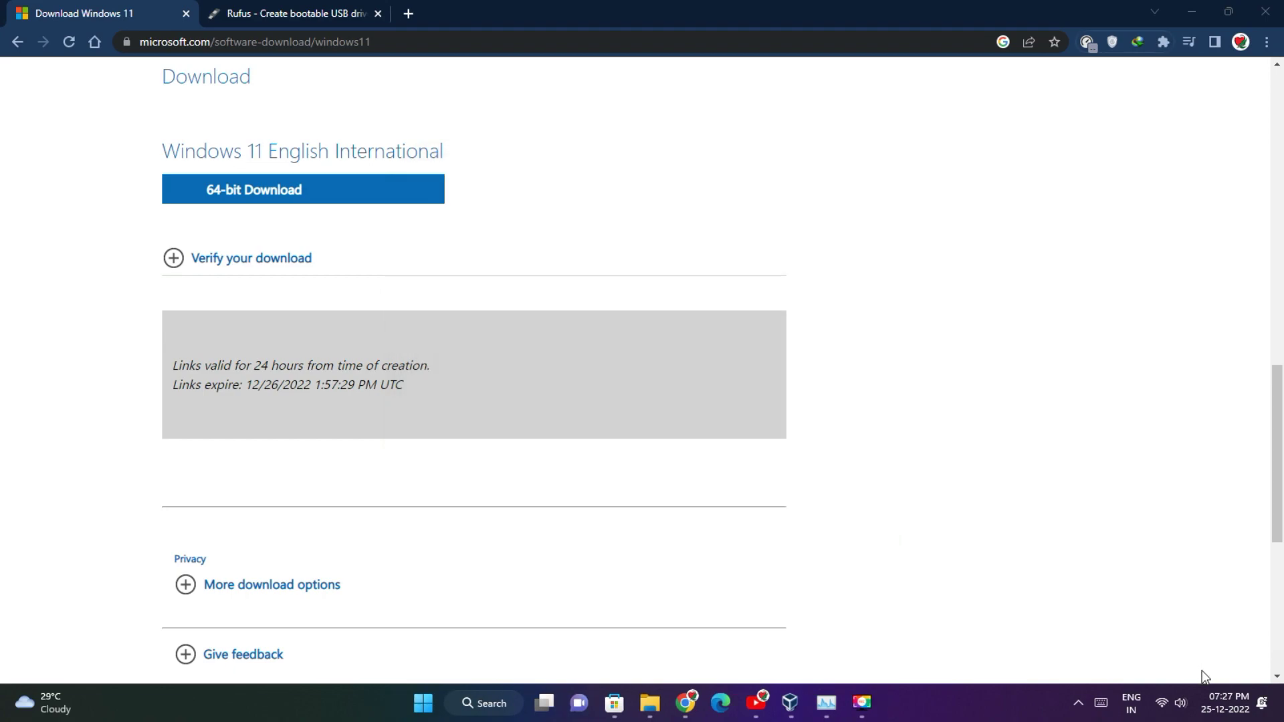
left_click(260, 12)
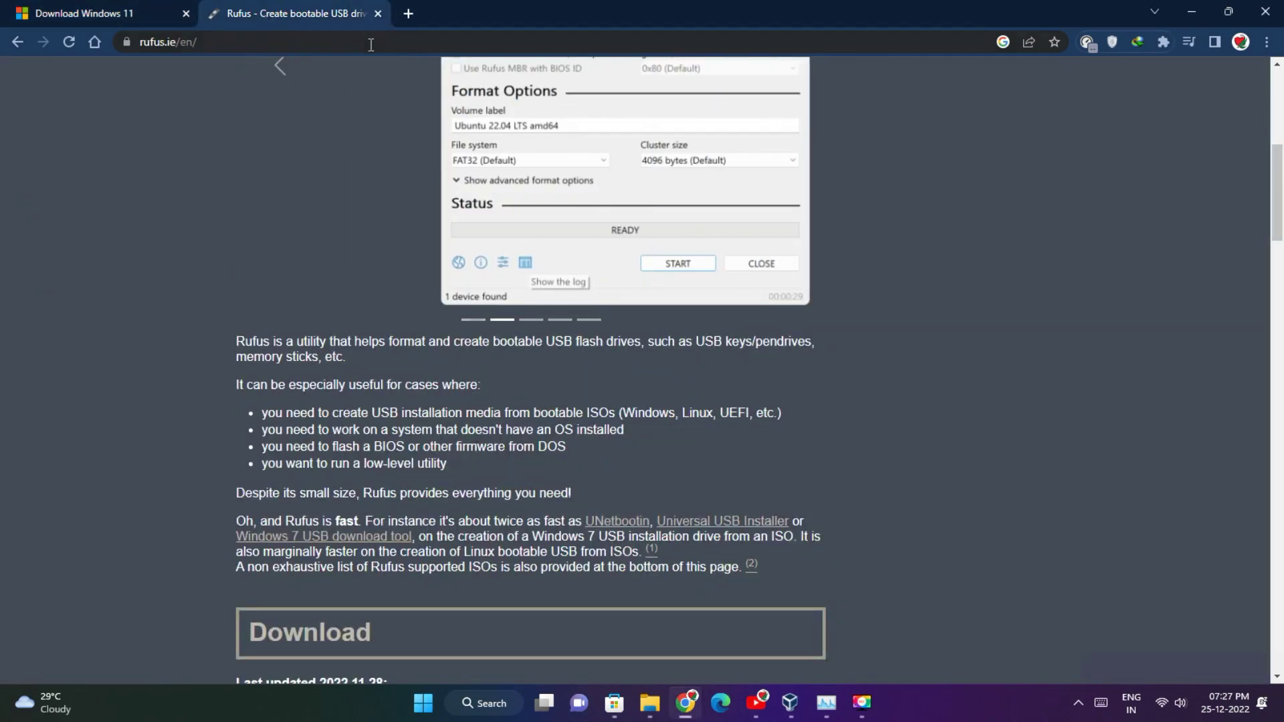
scroll(340, 323, "up", 3)
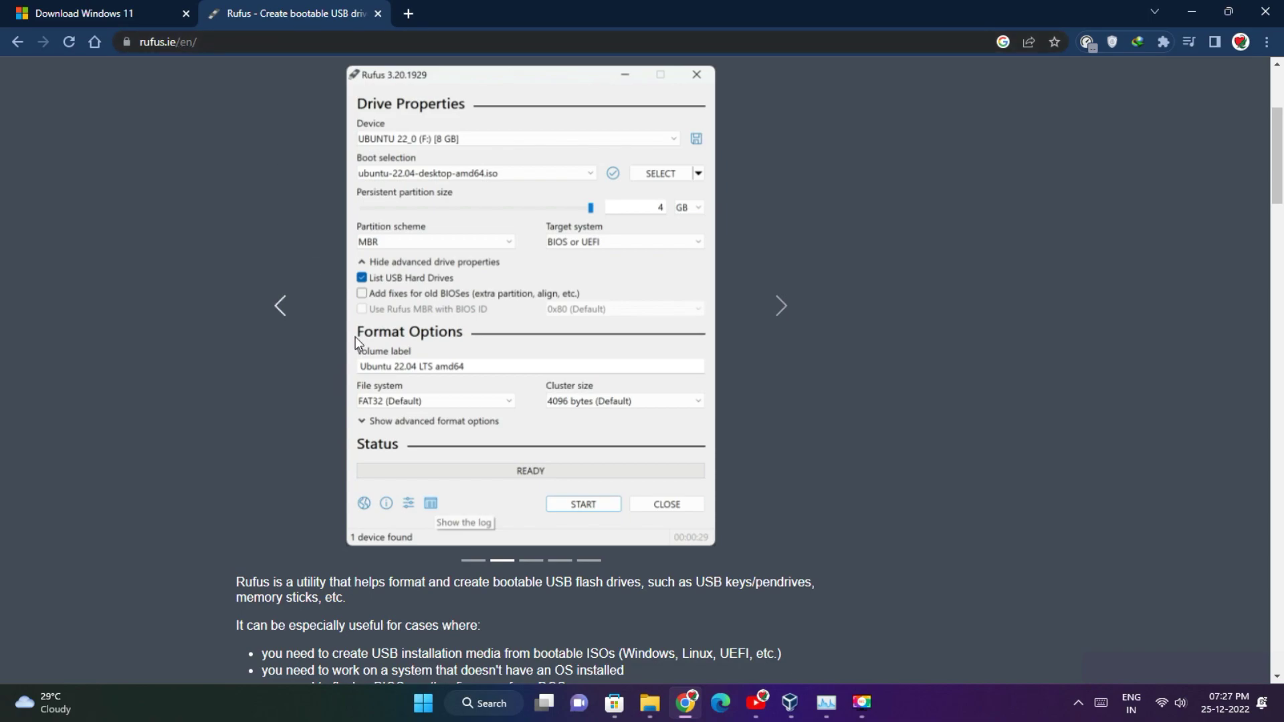
scroll(355, 336, "down", 5)
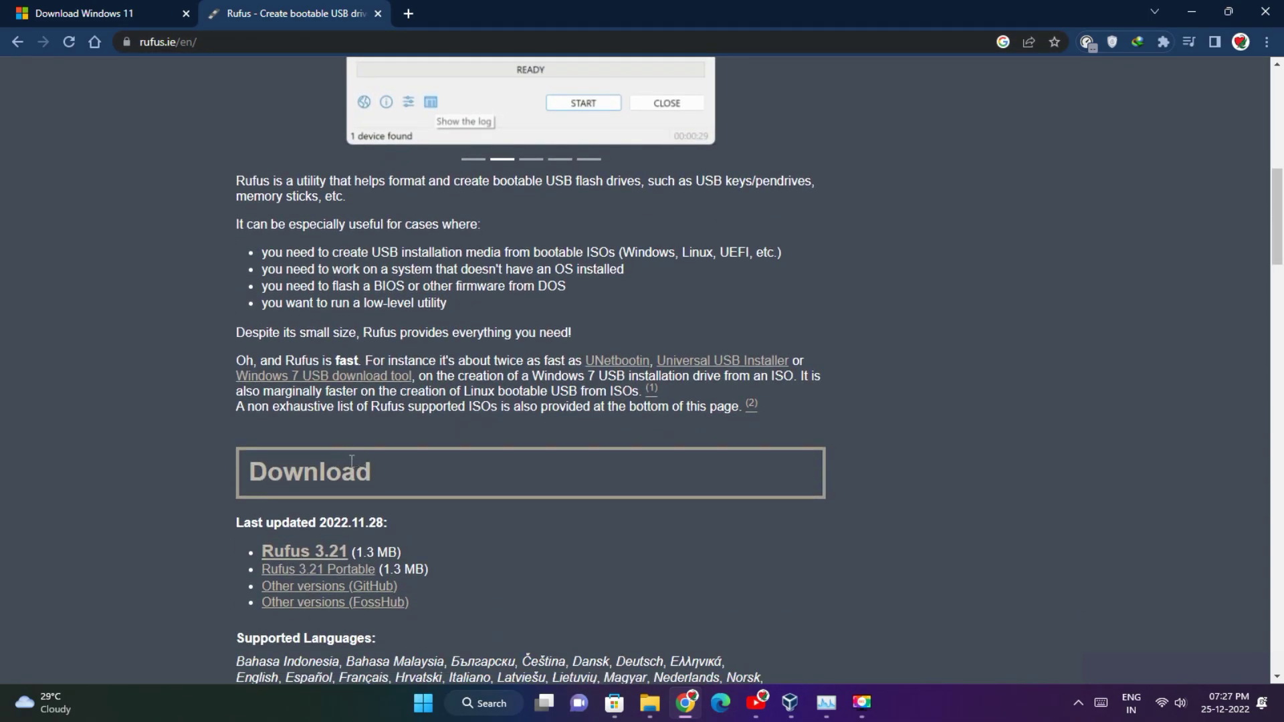
left_click(1193, 16)
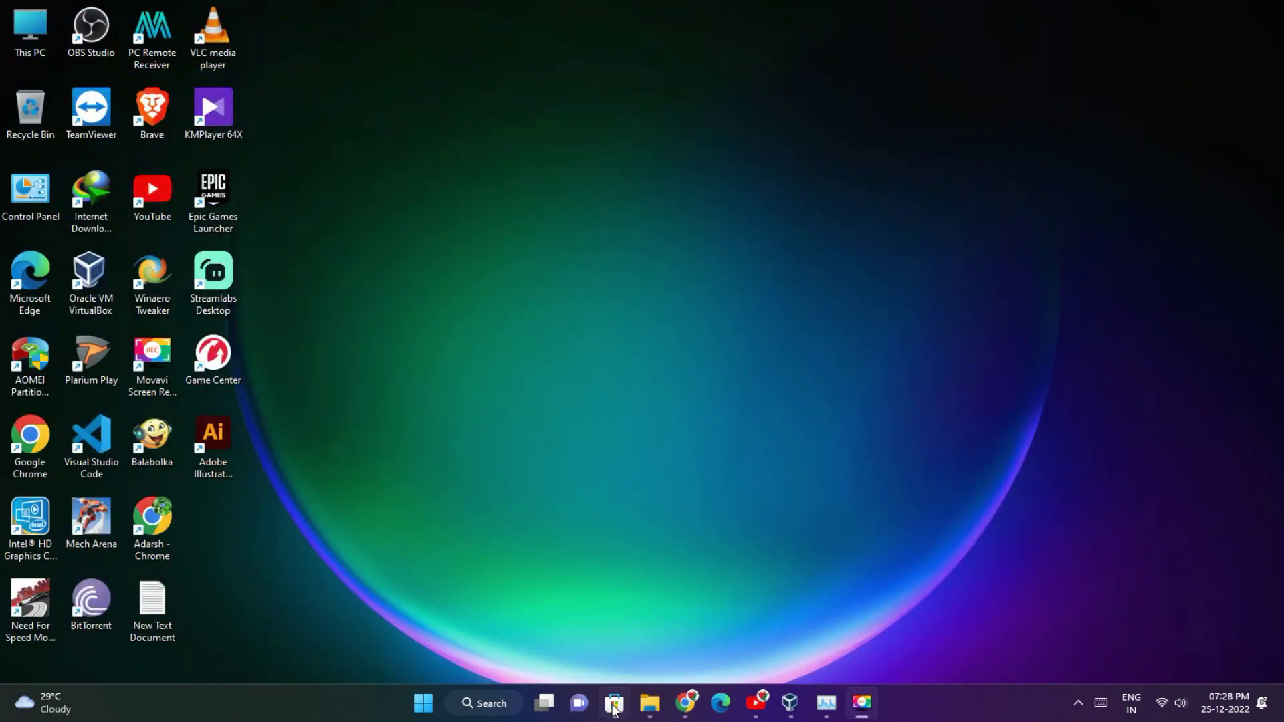
Launch Rufus from its Microsoft Store page and approve the User Account Control prompt
left_click(621, 703)
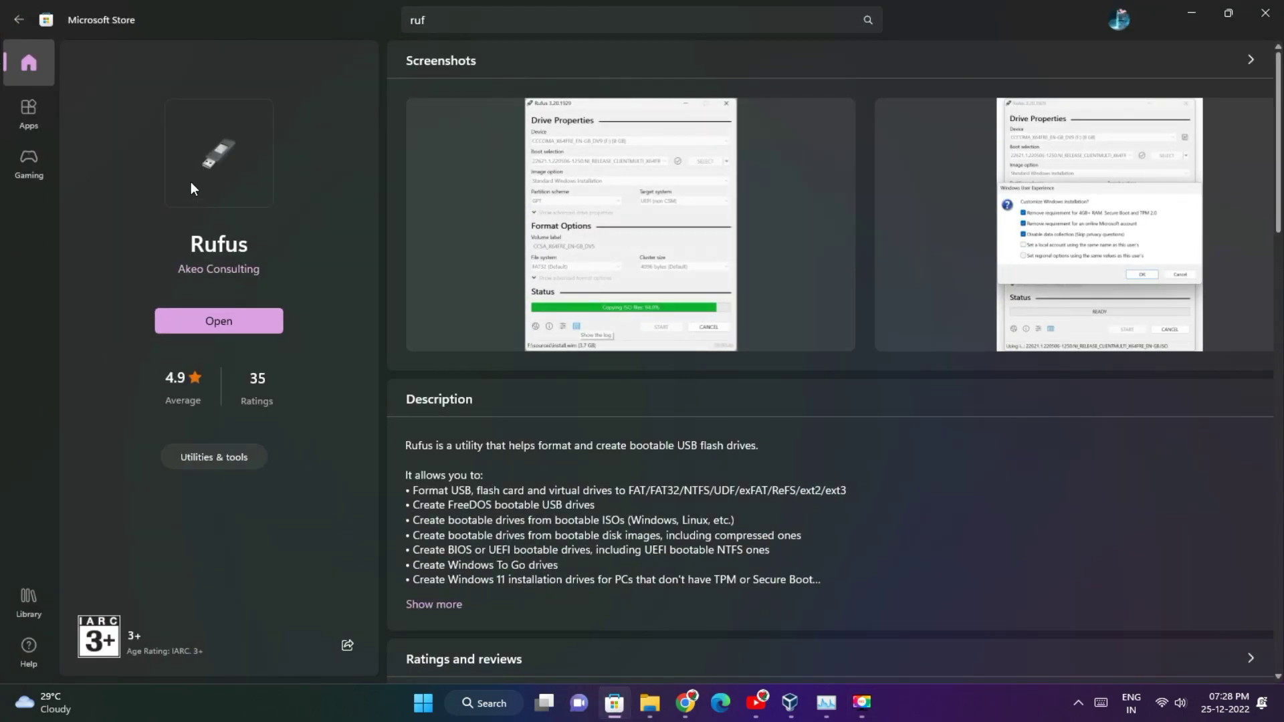
left_click(225, 326)
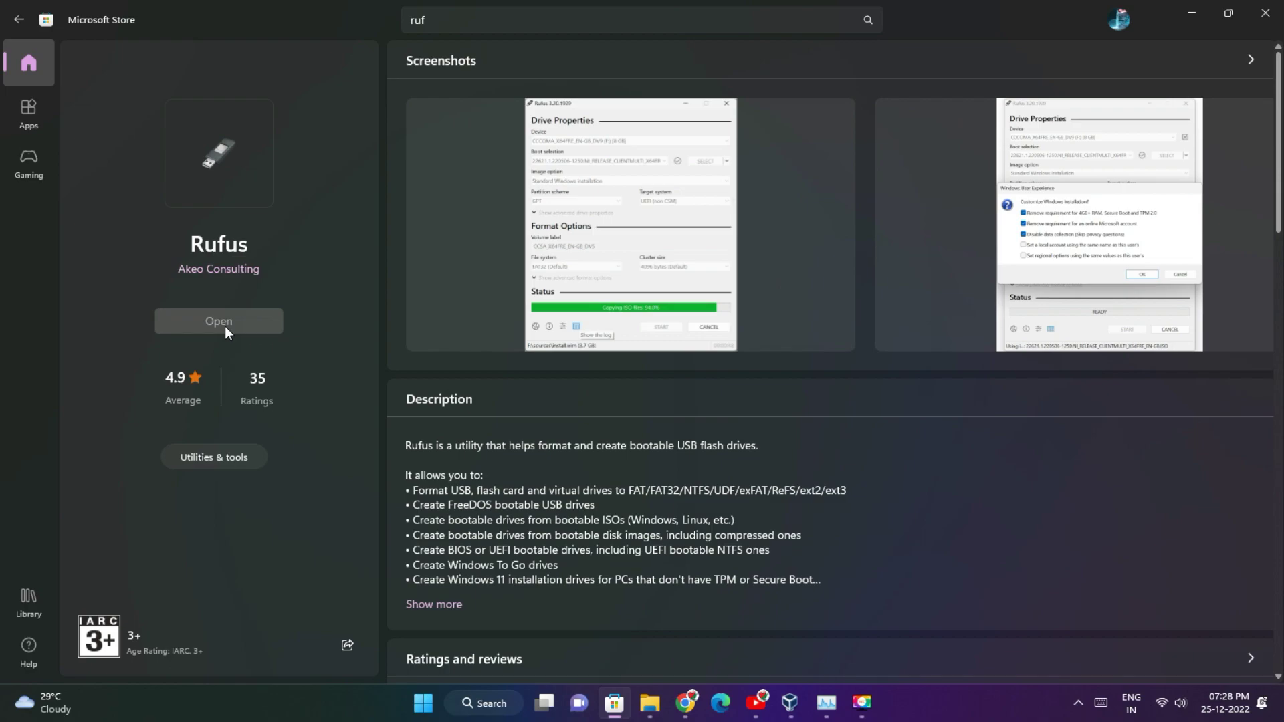
left_click(1192, 13)
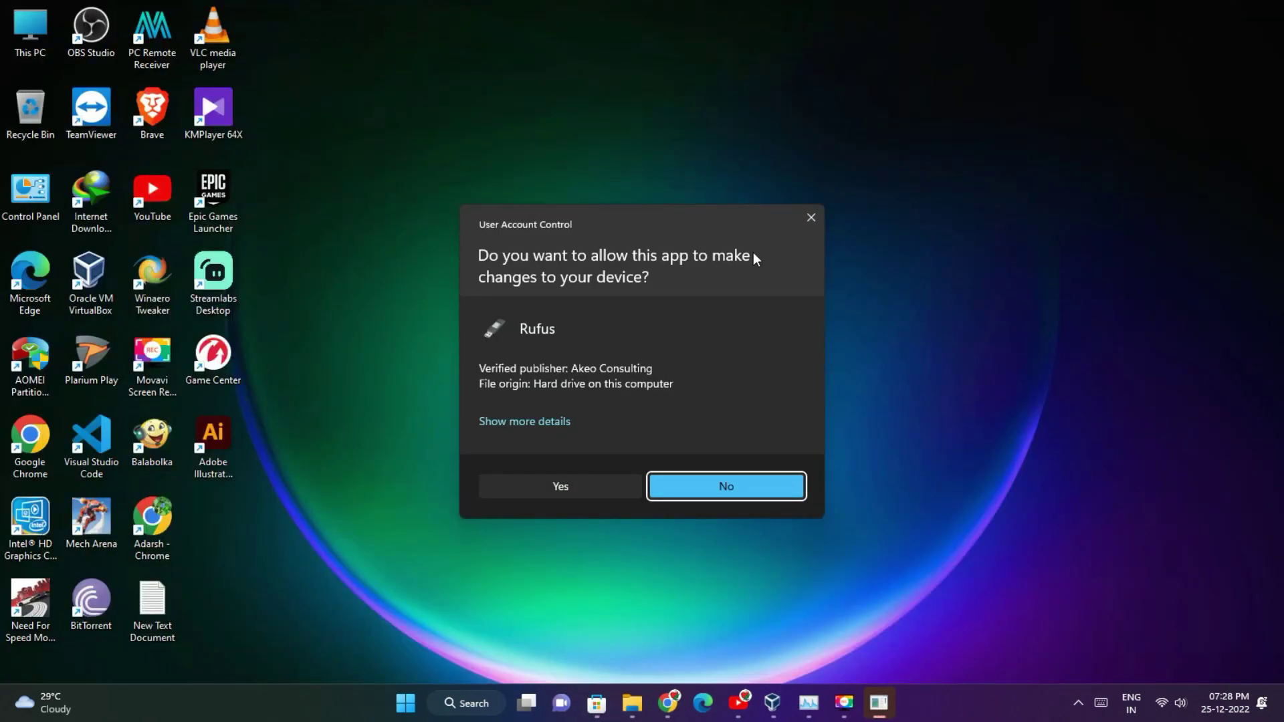
left_click(583, 486)
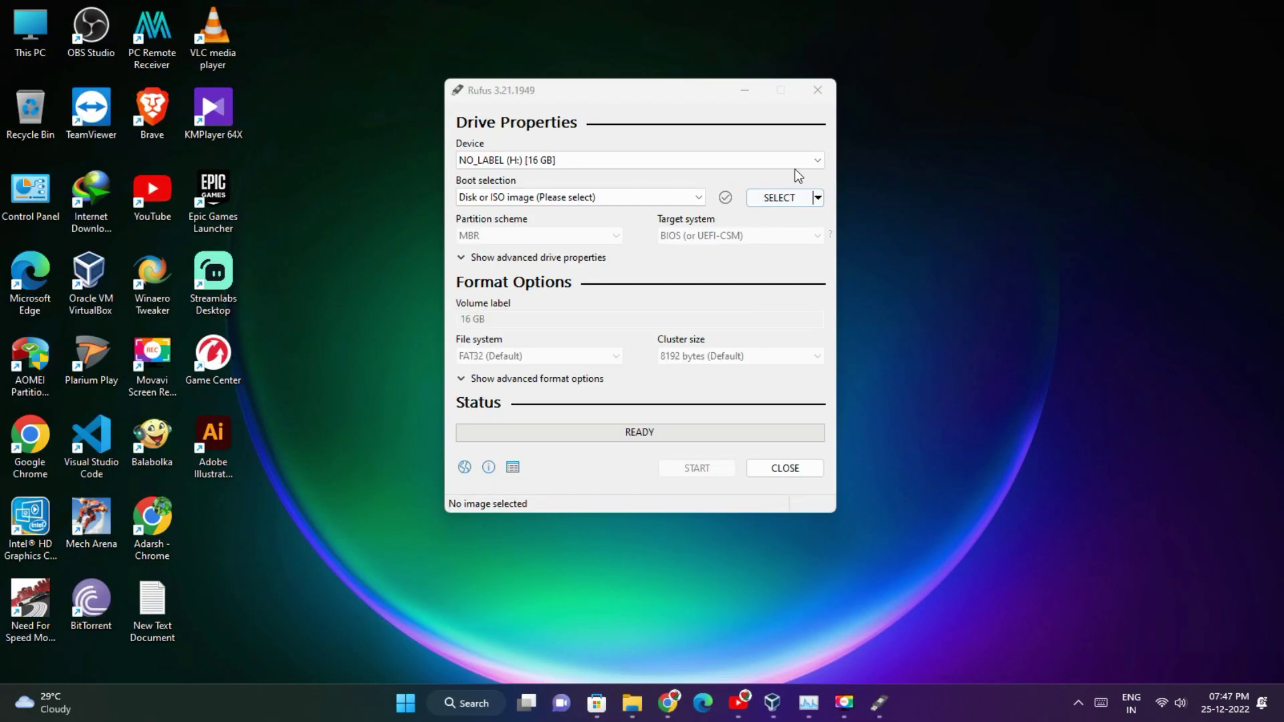
left_click(815, 162)
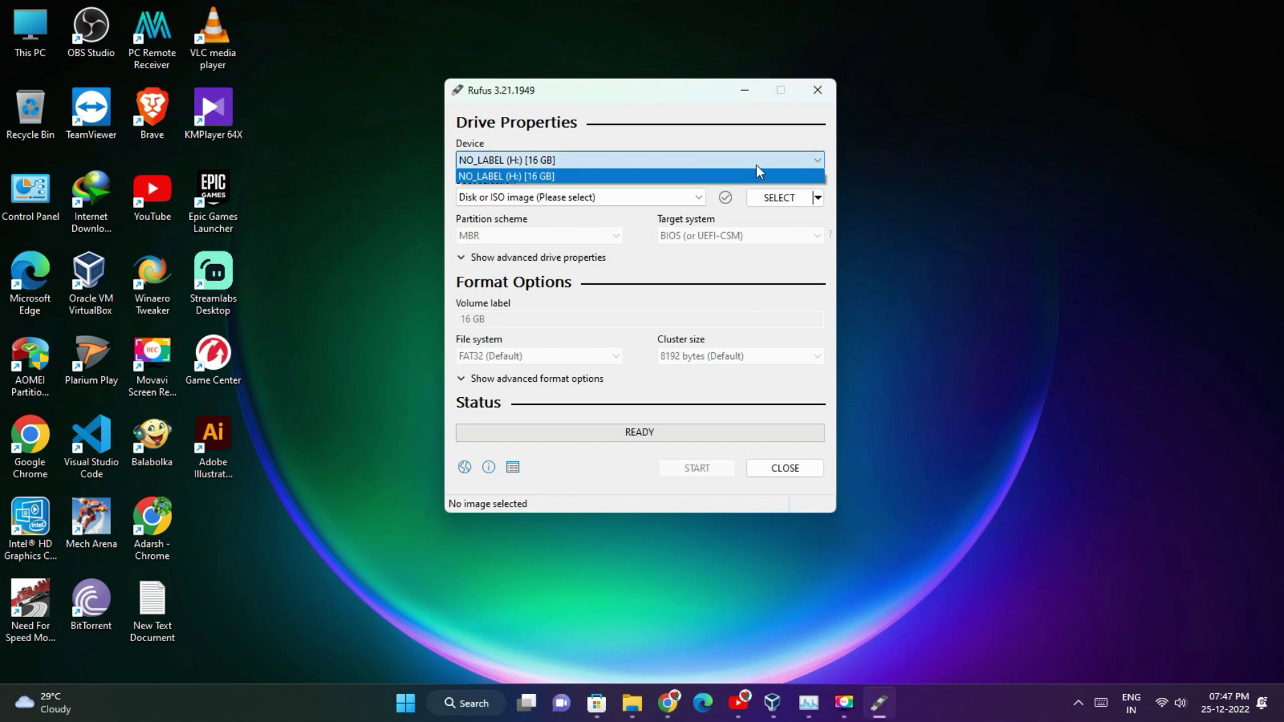
Target the 16 GB NO_LABEL (H:) drive and load Win11_22H2_EnglishInternational_x64v1.iso
left_click(759, 175)
left_click(777, 196)
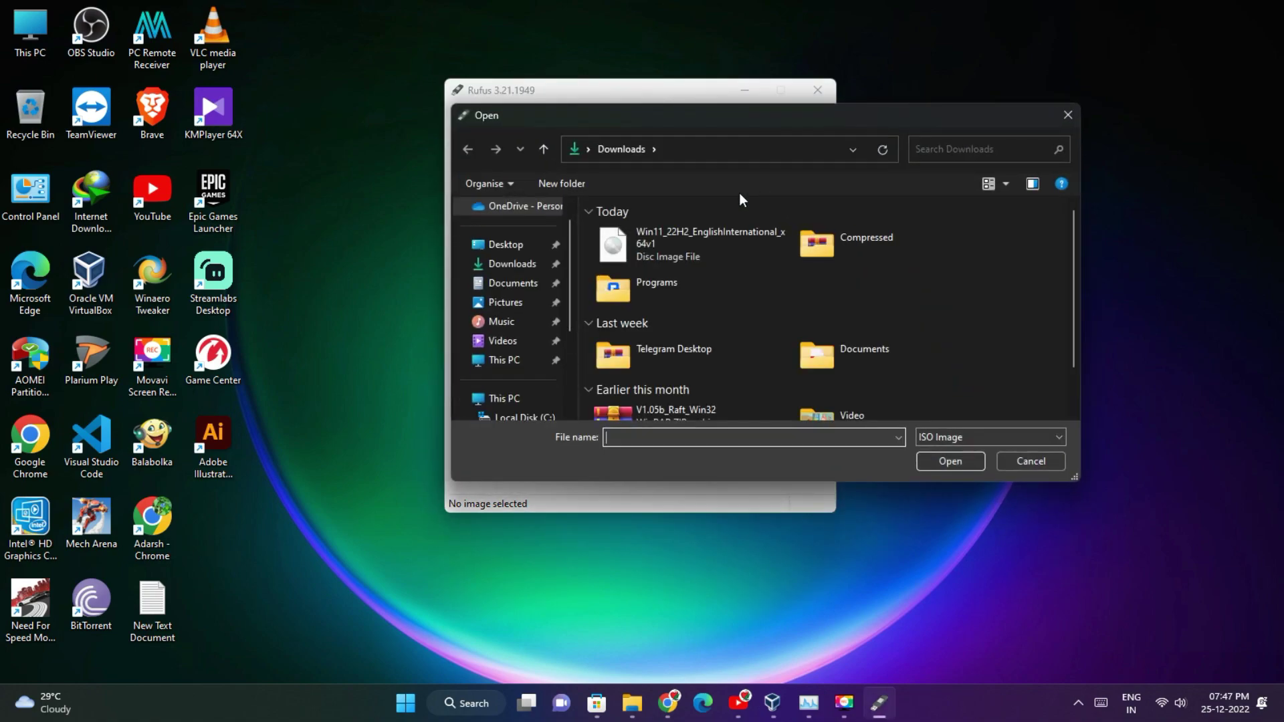
left_click(686, 246)
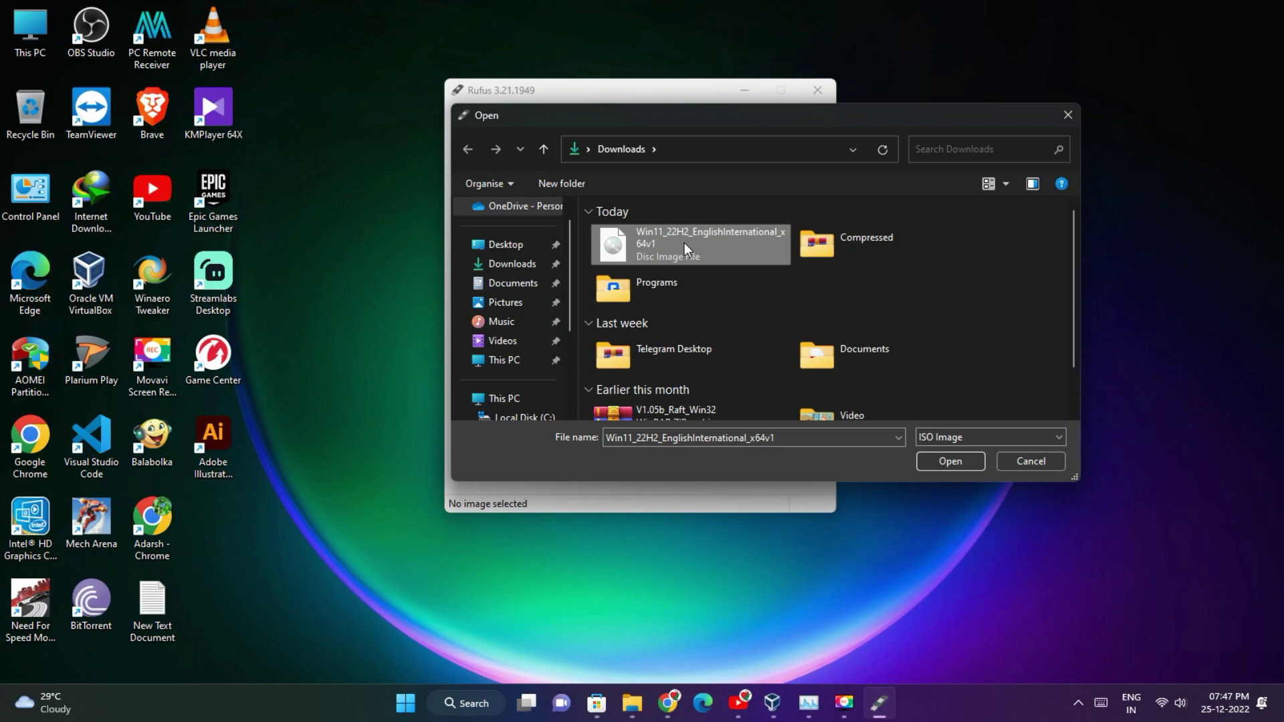
left_click(950, 462)
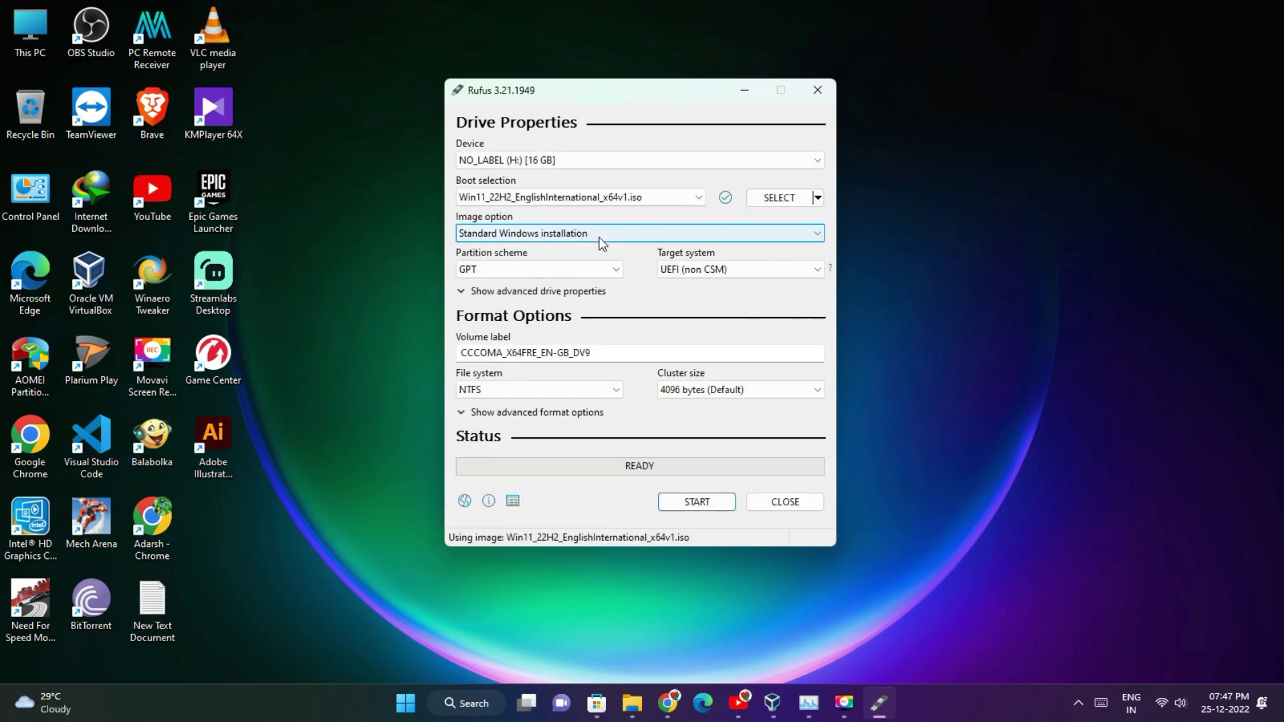
Set the partition scheme to MBR
left_click(519, 270)
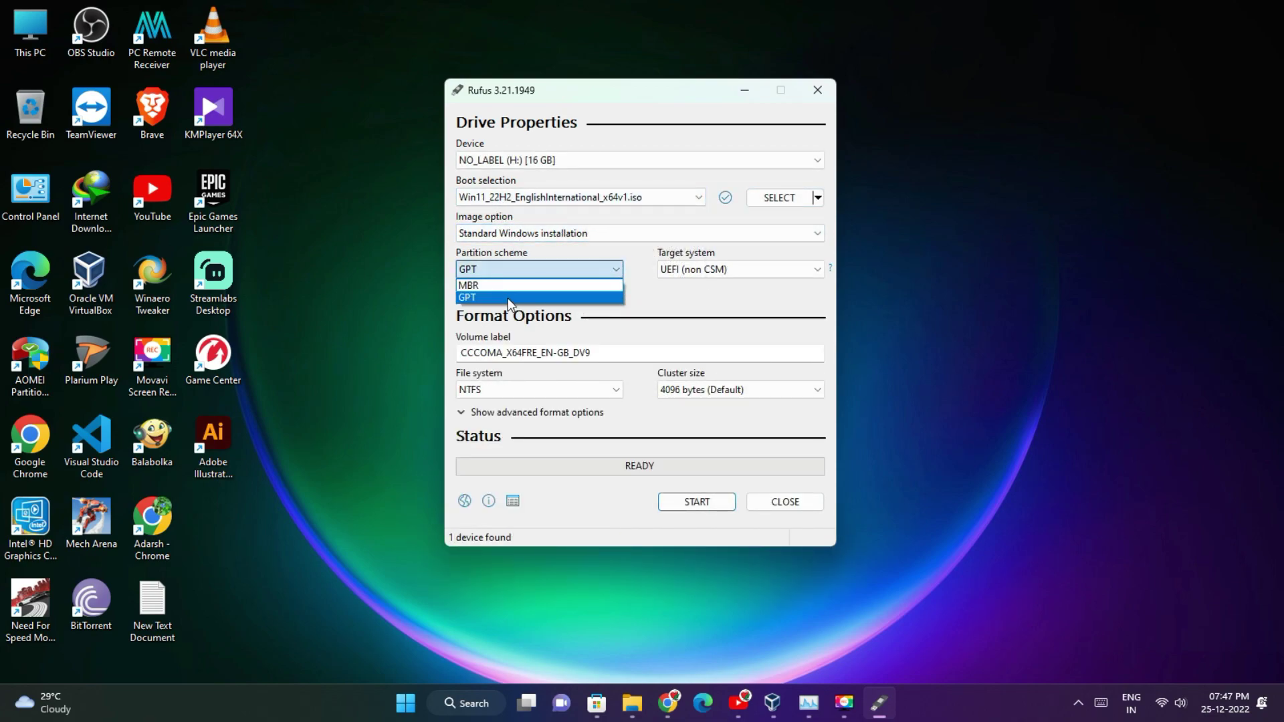
left_click(508, 295)
left_click(506, 274)
left_click(475, 285)
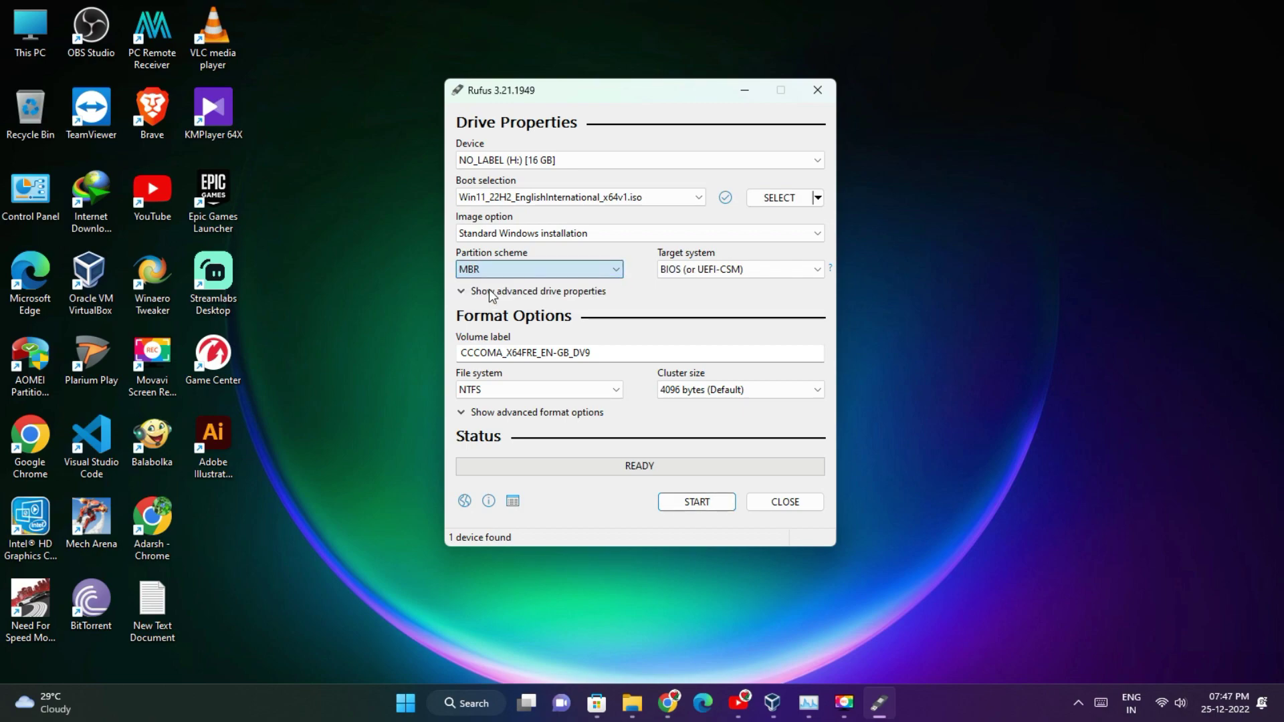
Check in maximized Disk Management that Disk 0's Volumes properties show Master Boot Record (MBR)
right_click(402, 702)
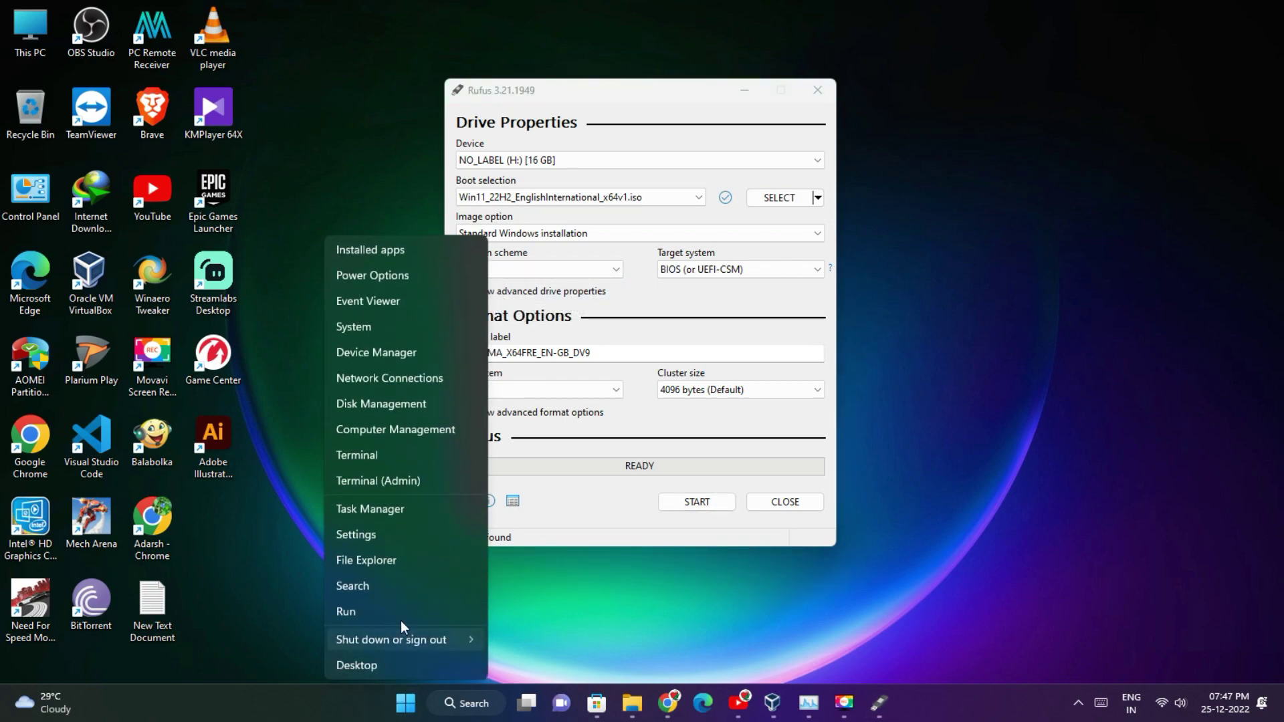
left_click(386, 405)
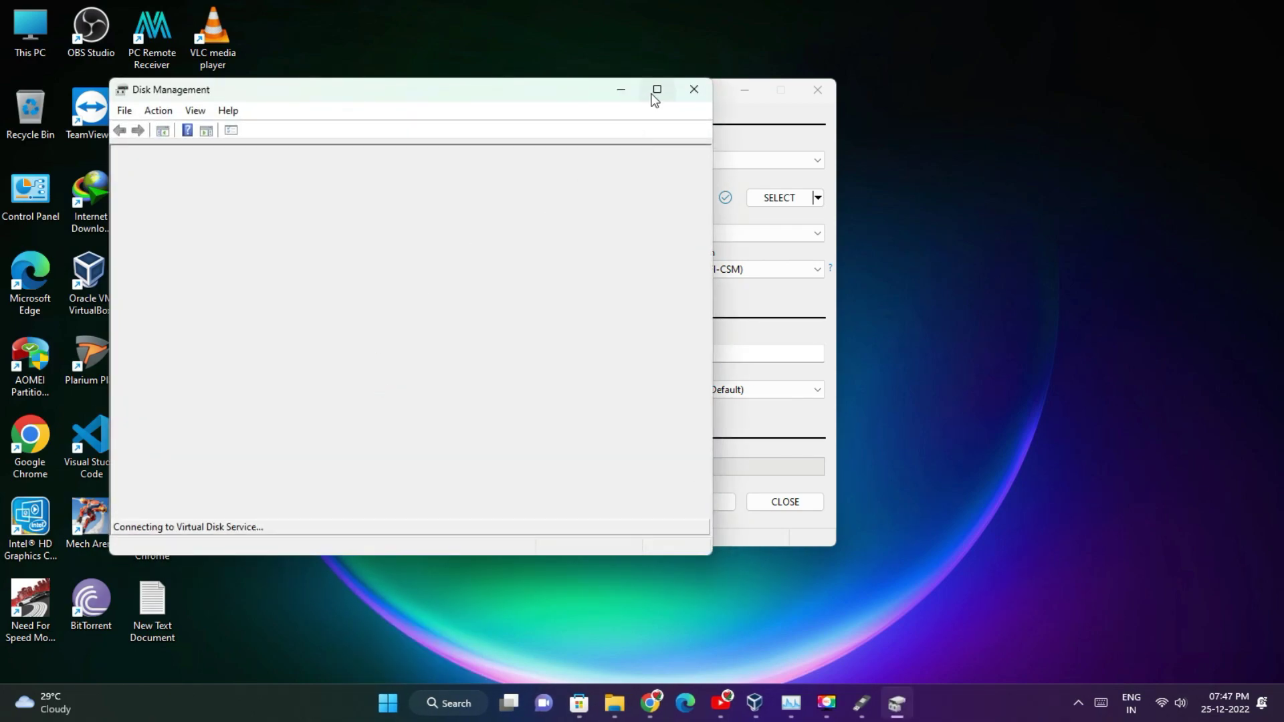
left_click(652, 93)
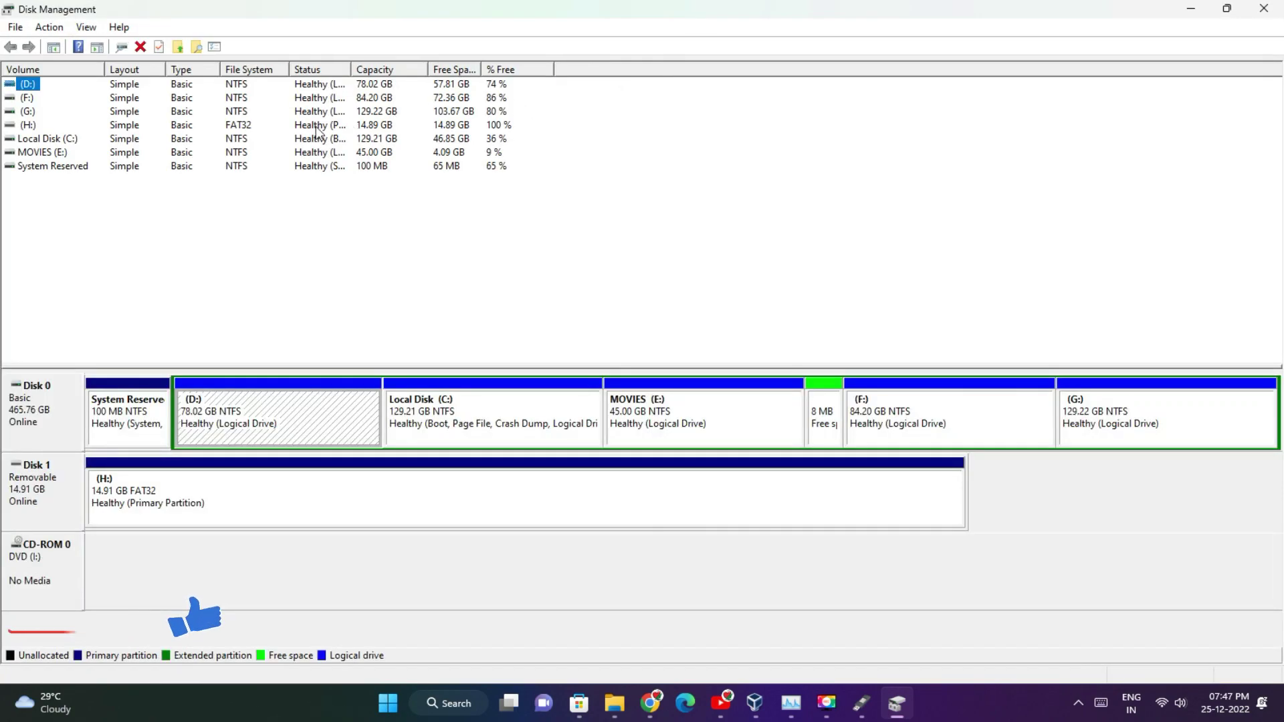
right_click(22, 416)
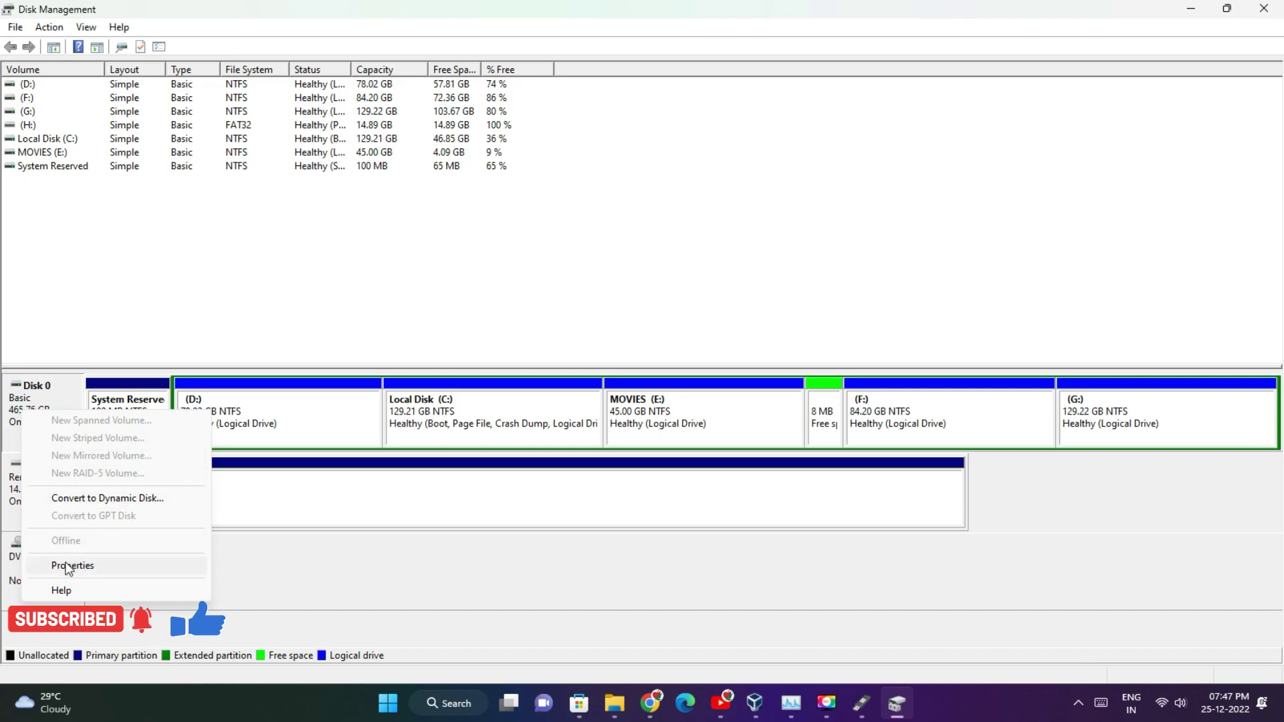
left_click(70, 566)
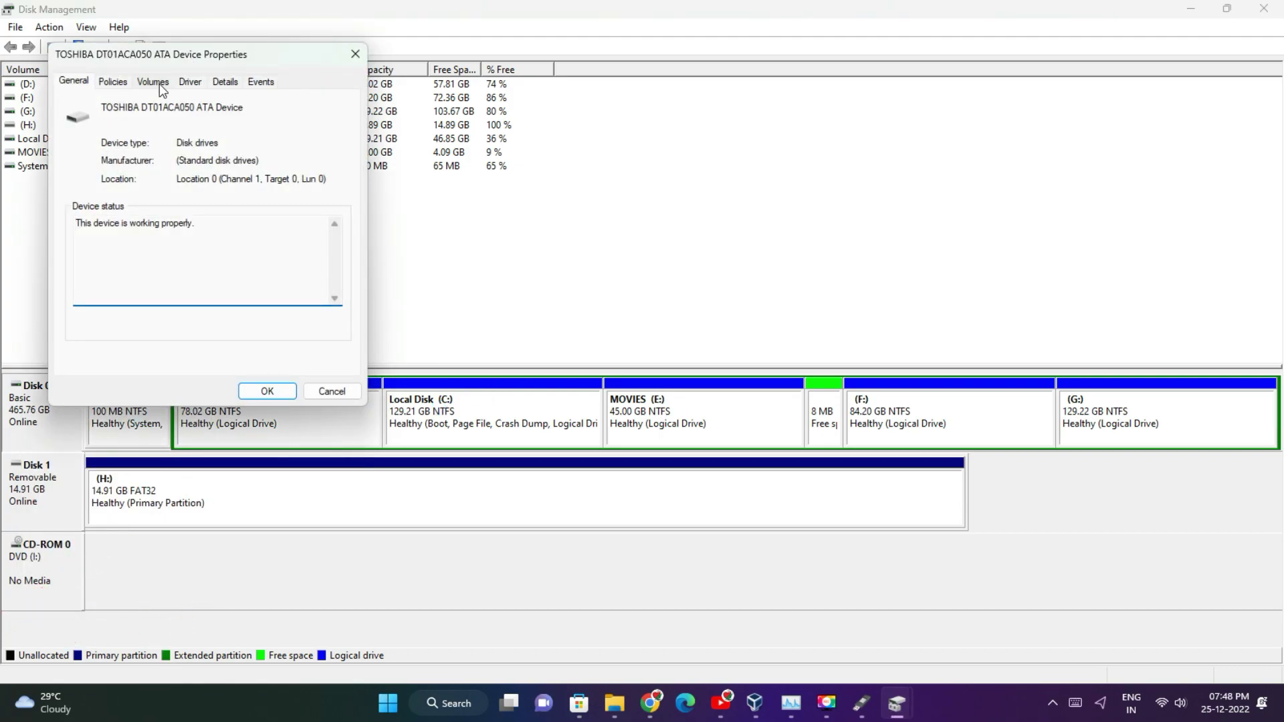
left_click(153, 81)
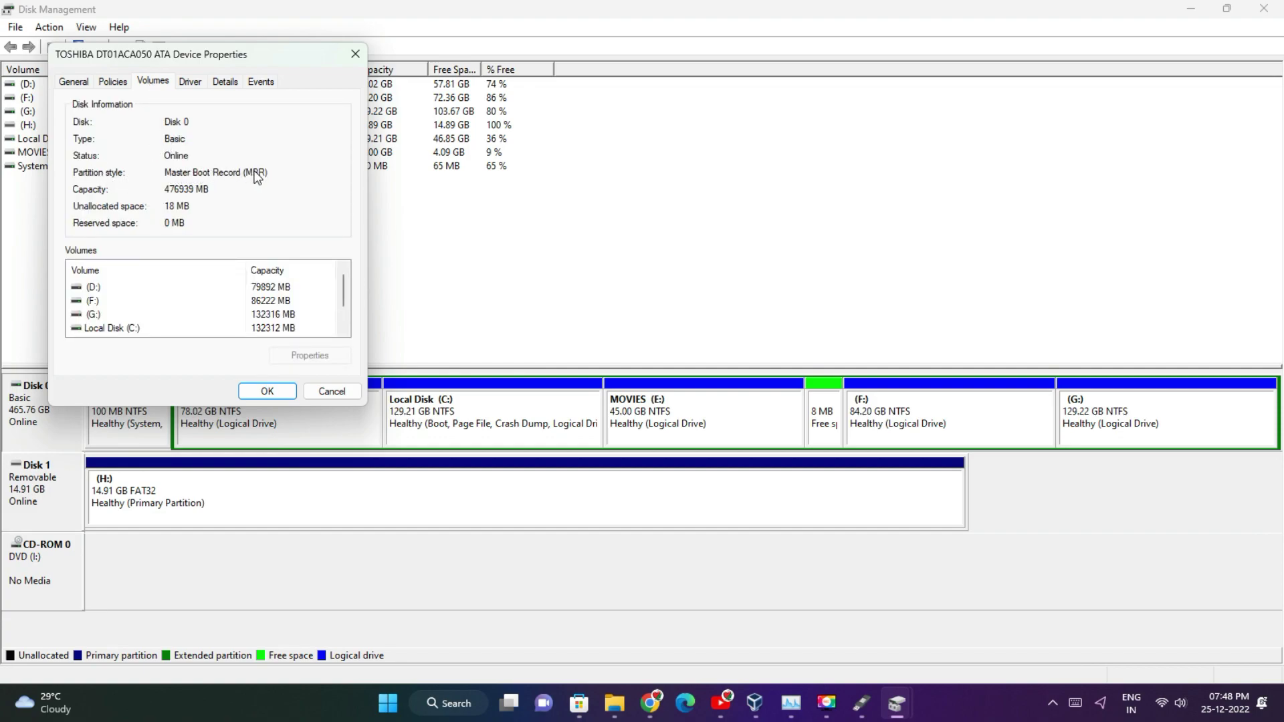
left_click(267, 392)
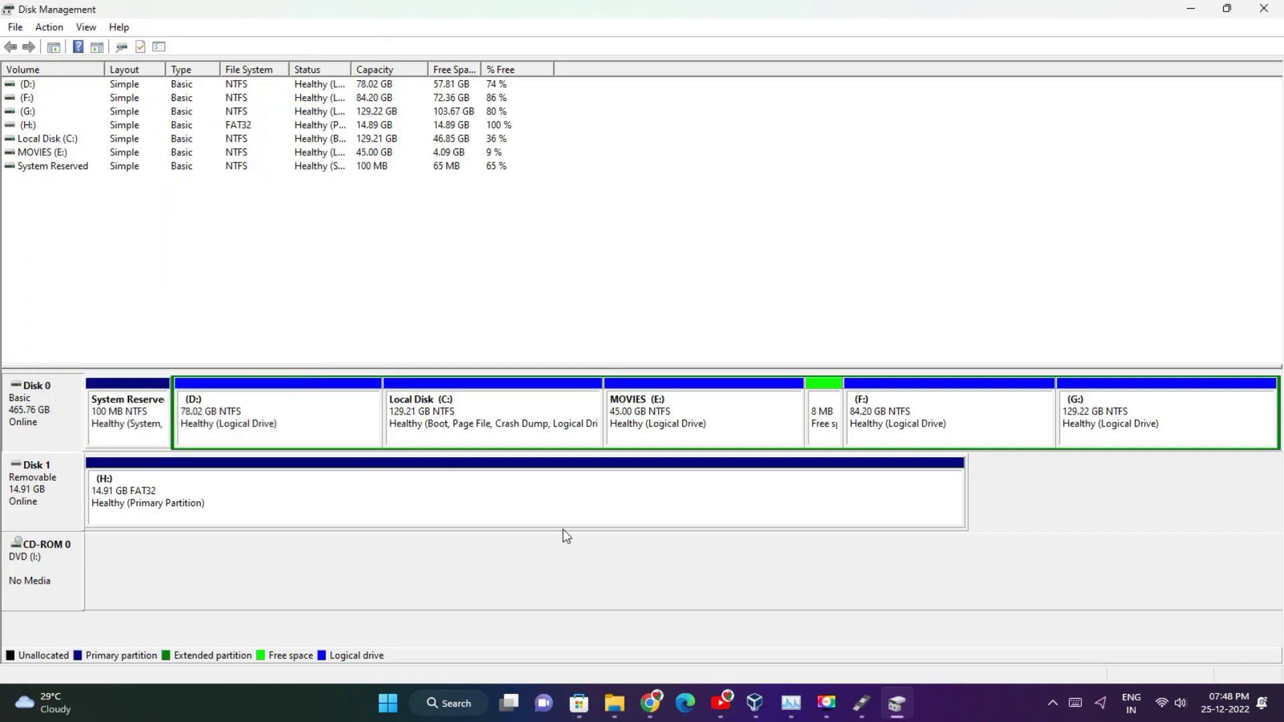
Return to Rufus and keep MBR selected as the partition scheme
left_click(859, 703)
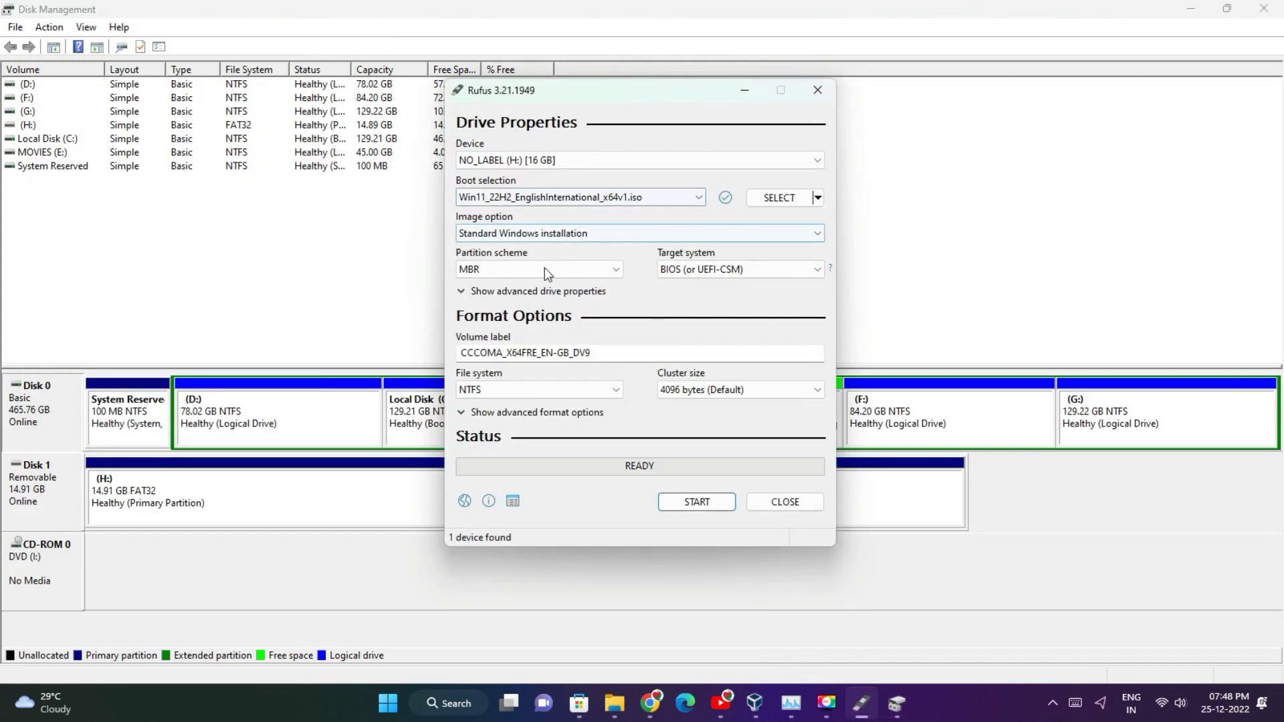
left_click(512, 270)
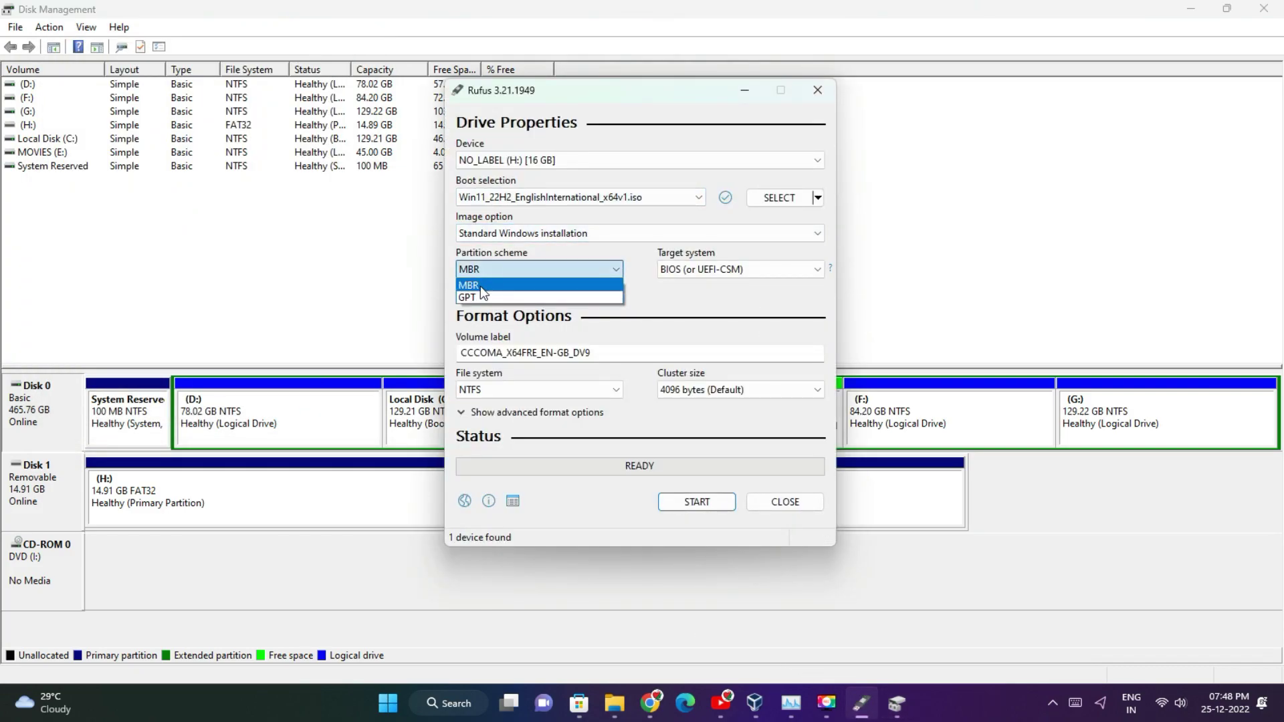
left_click(493, 287)
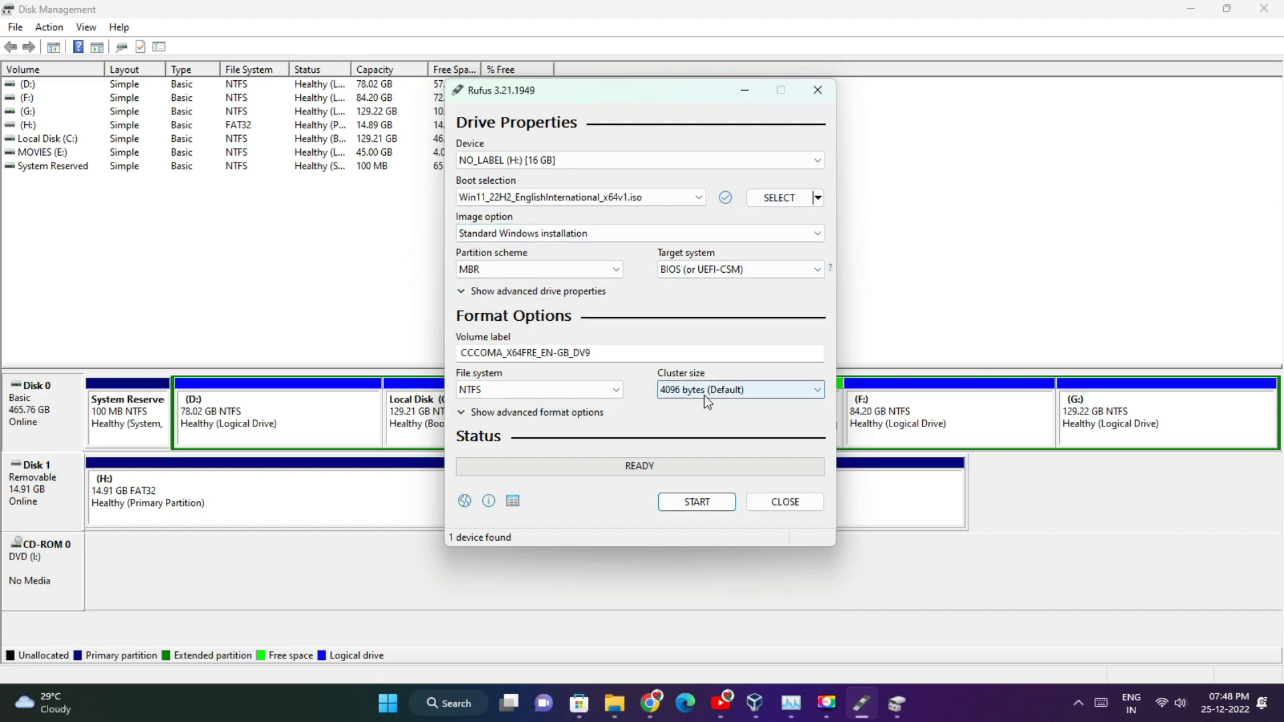
Start writing with TPM, Secure Boot, RAM and online-account requirements removed, no local account
left_click(705, 506)
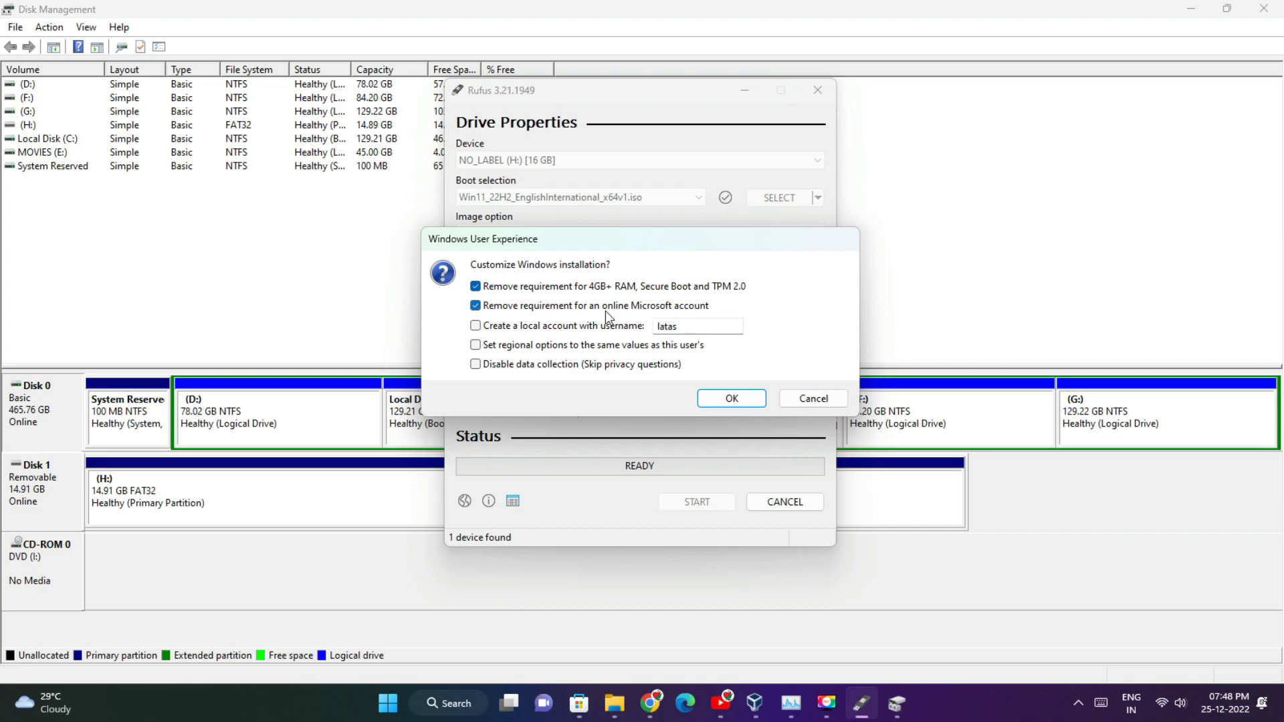
left_click(486, 326)
left_click(732, 399)
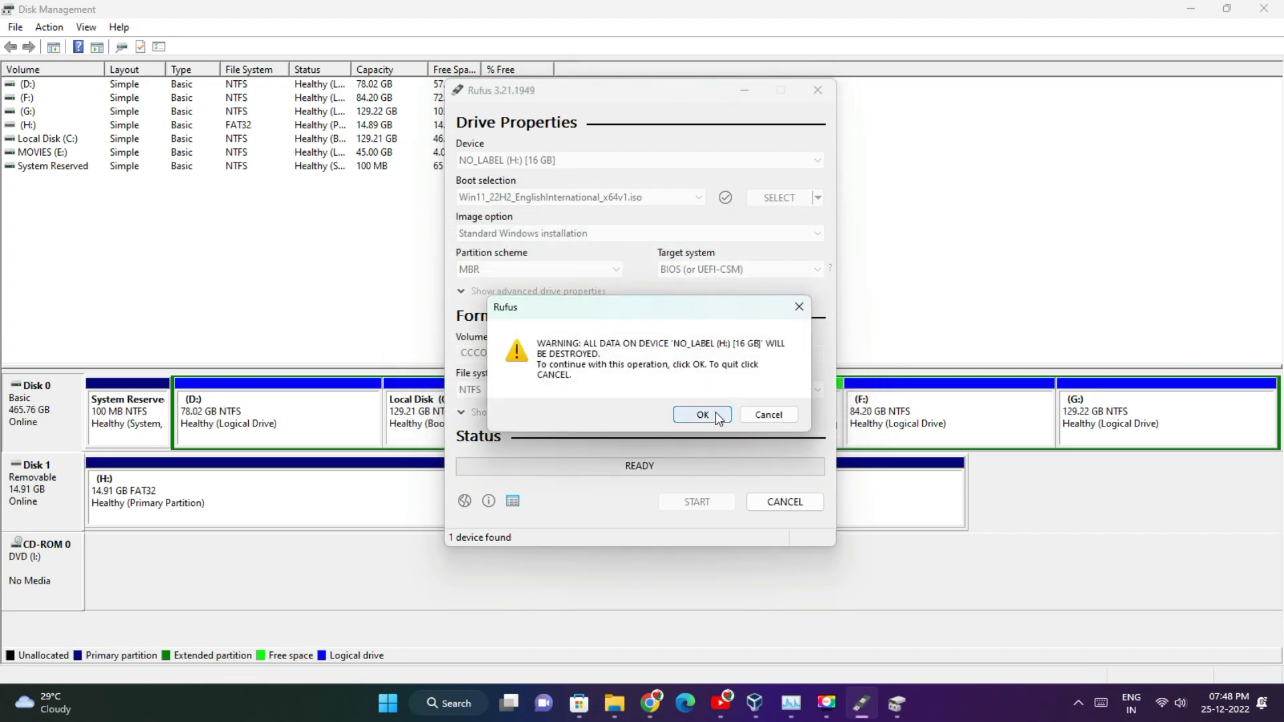
Accept erasing the 16 GB drive and minimize Disk Management while Rufus writes it
left_click(702, 416)
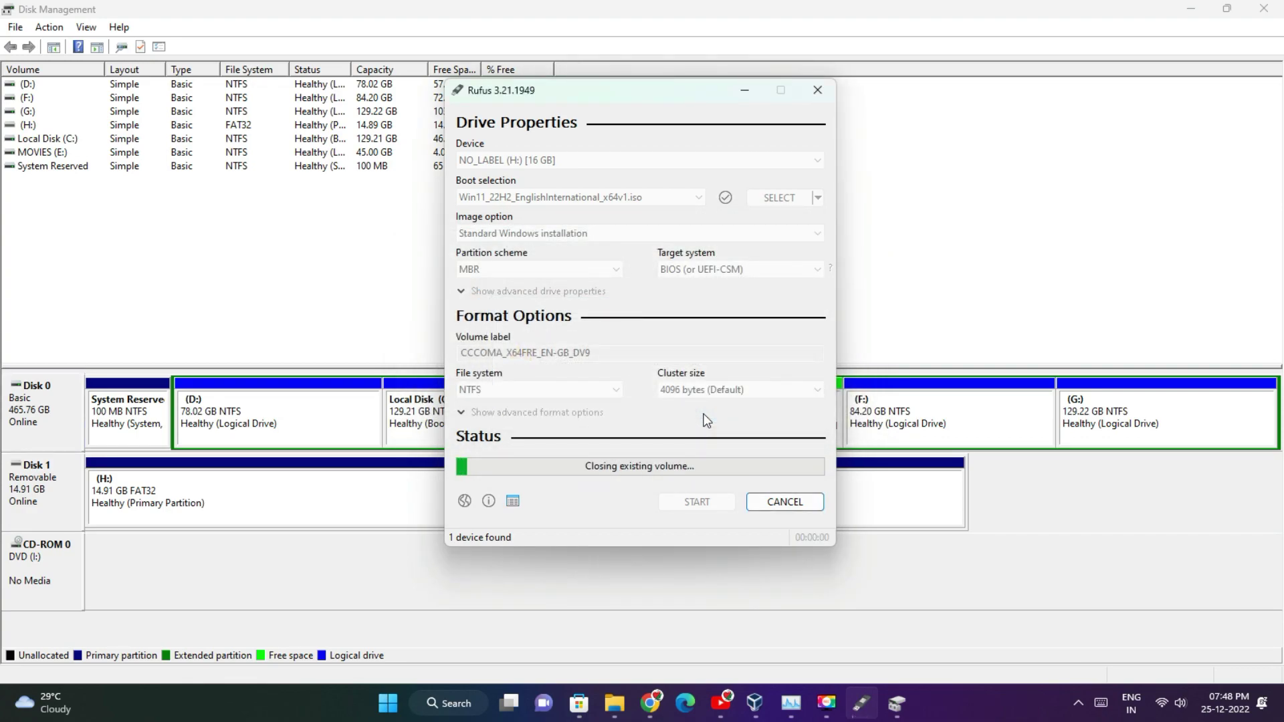
left_click(1198, 8)
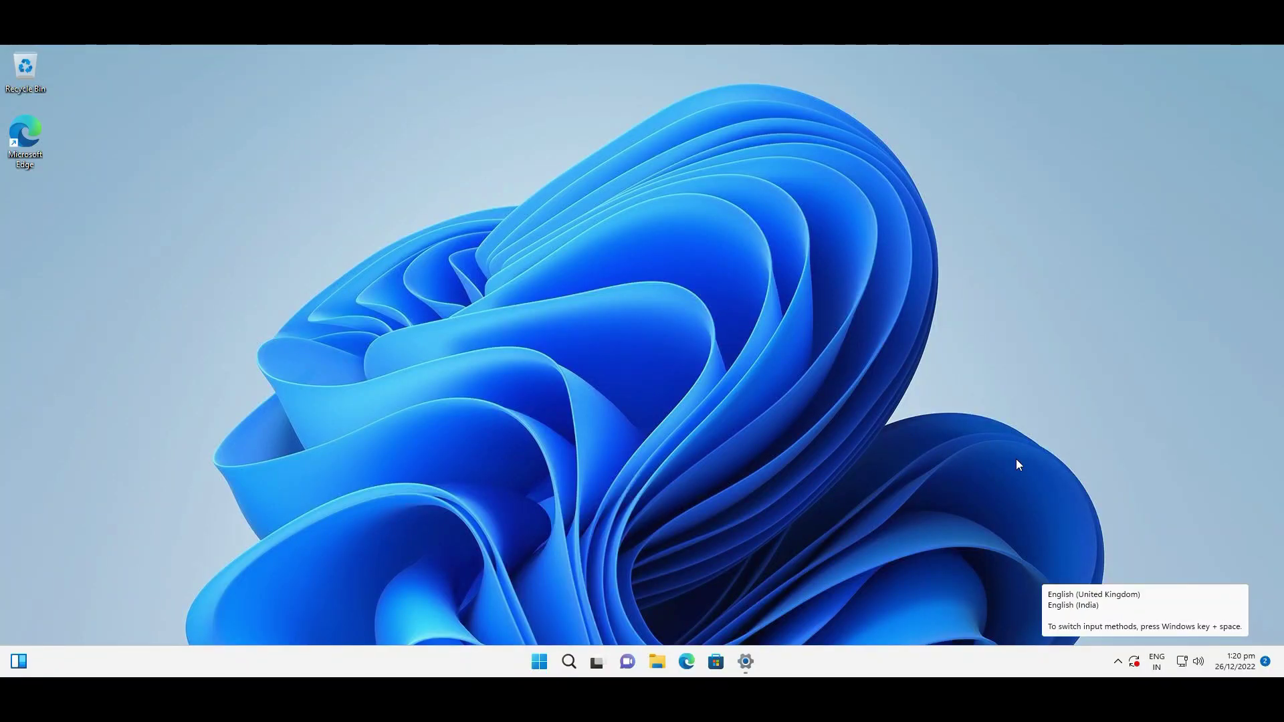
left_click(746, 662)
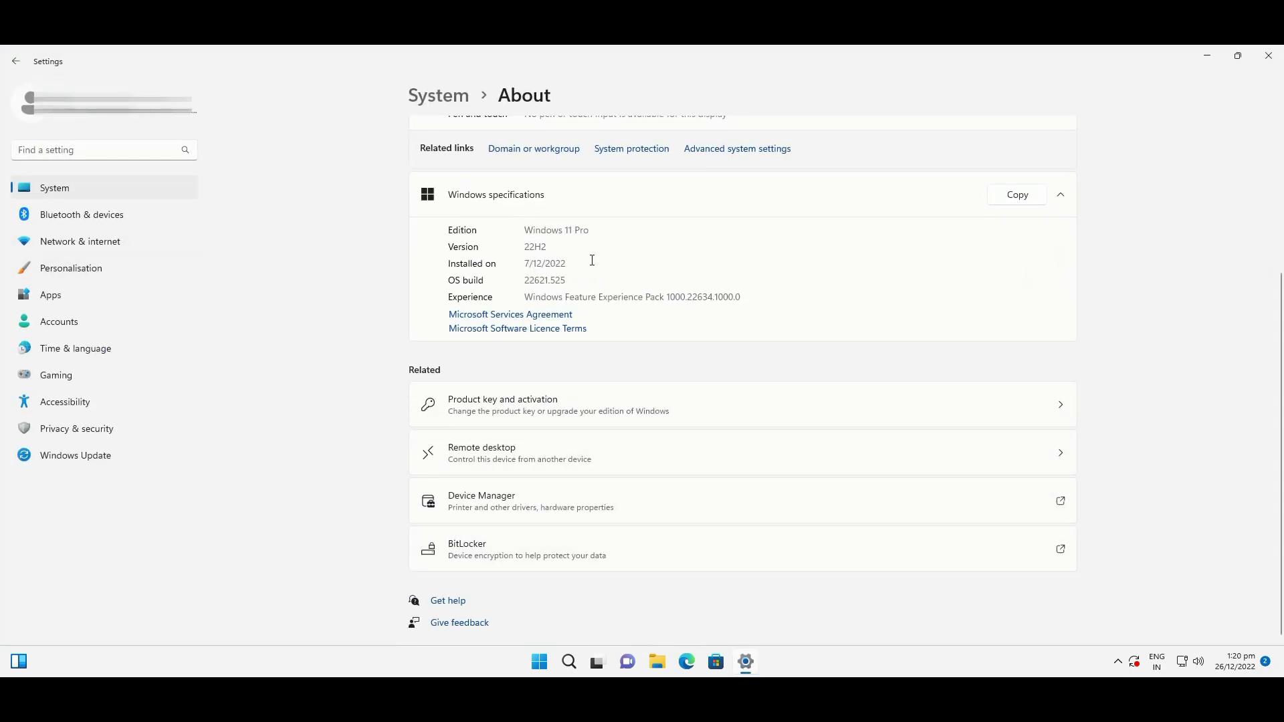
scroll(592, 260, "up", 3)
scroll(559, 324, "down", 3)
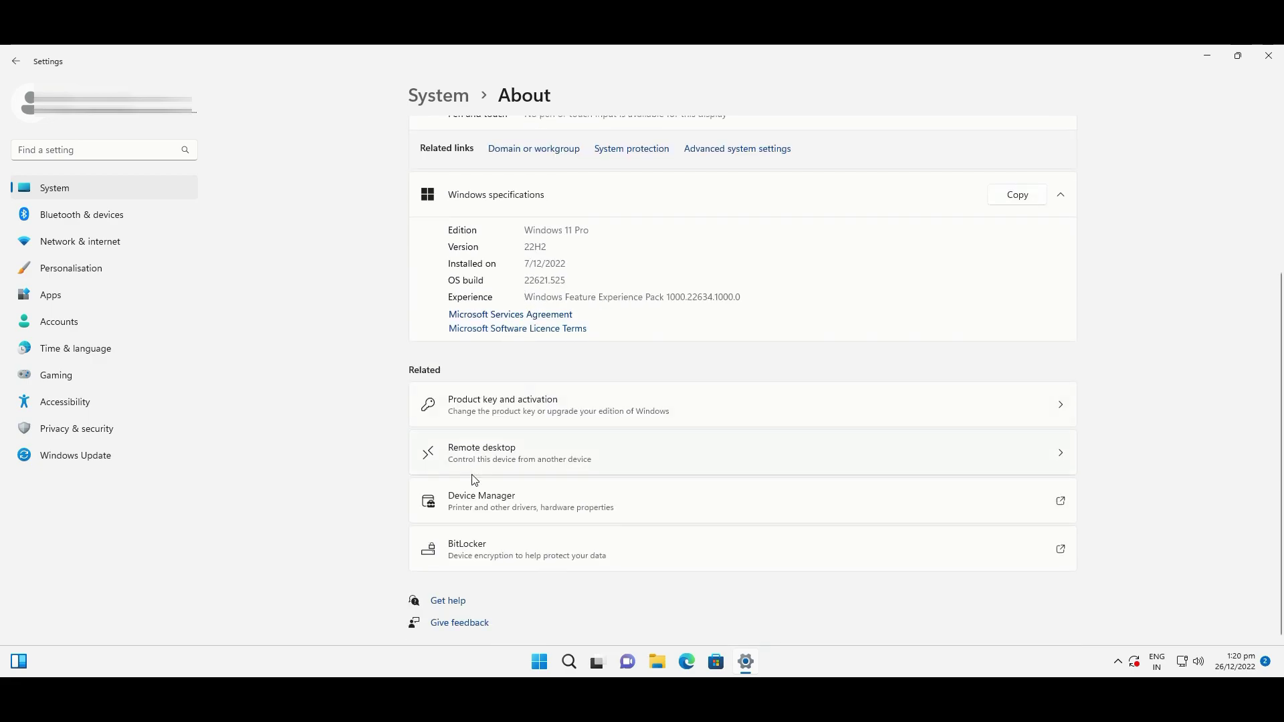
left_click(97, 267)
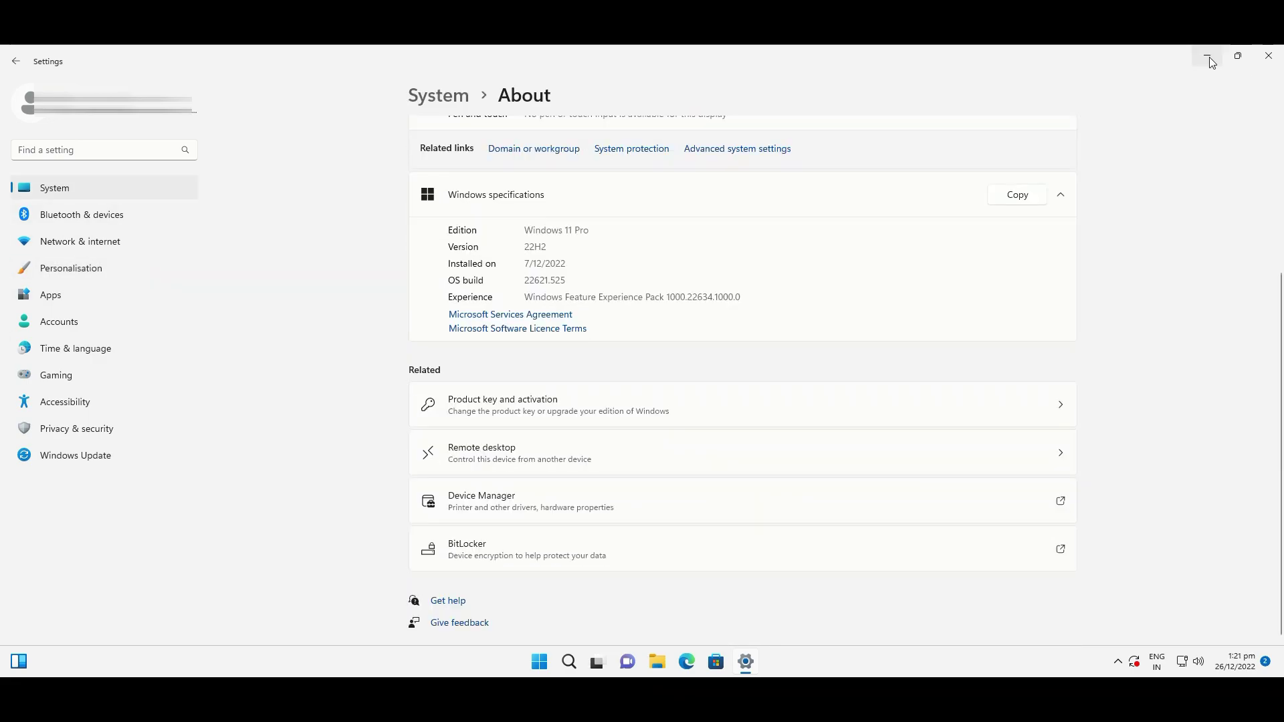
left_click(1207, 55)
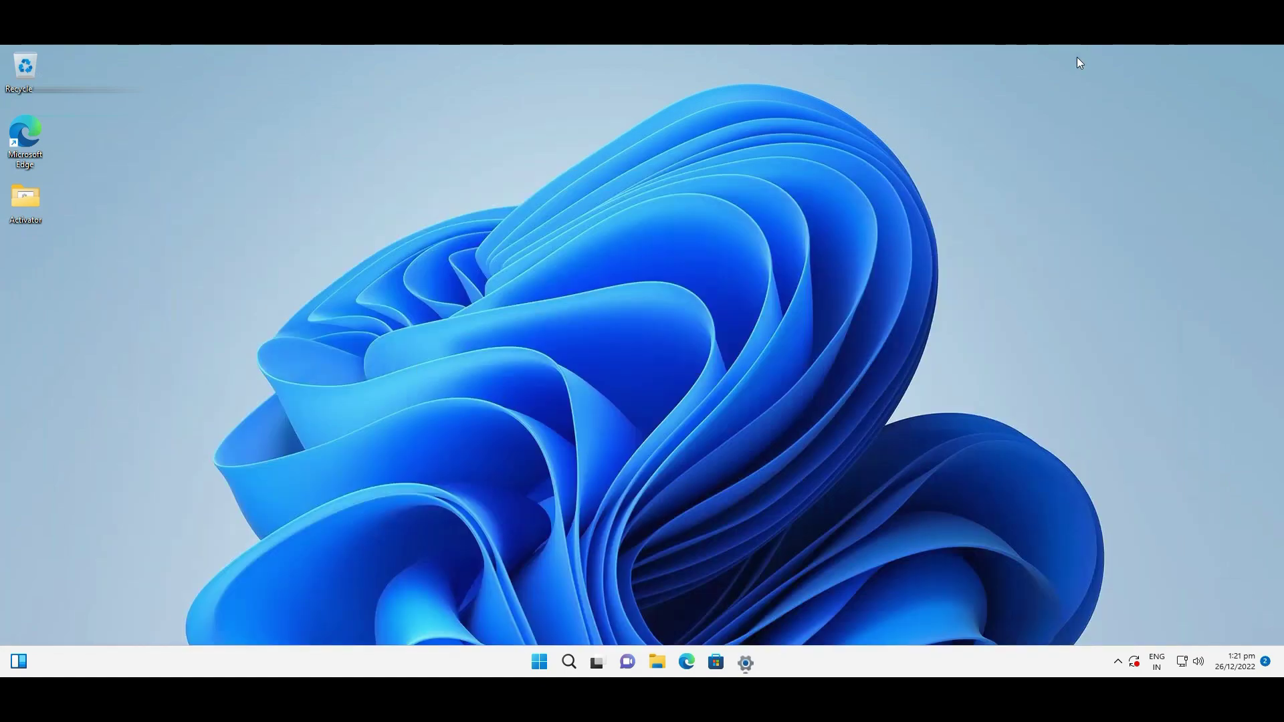
Run the Activator script as administrator and choose option 2, HWID Activation
double_click(20, 210)
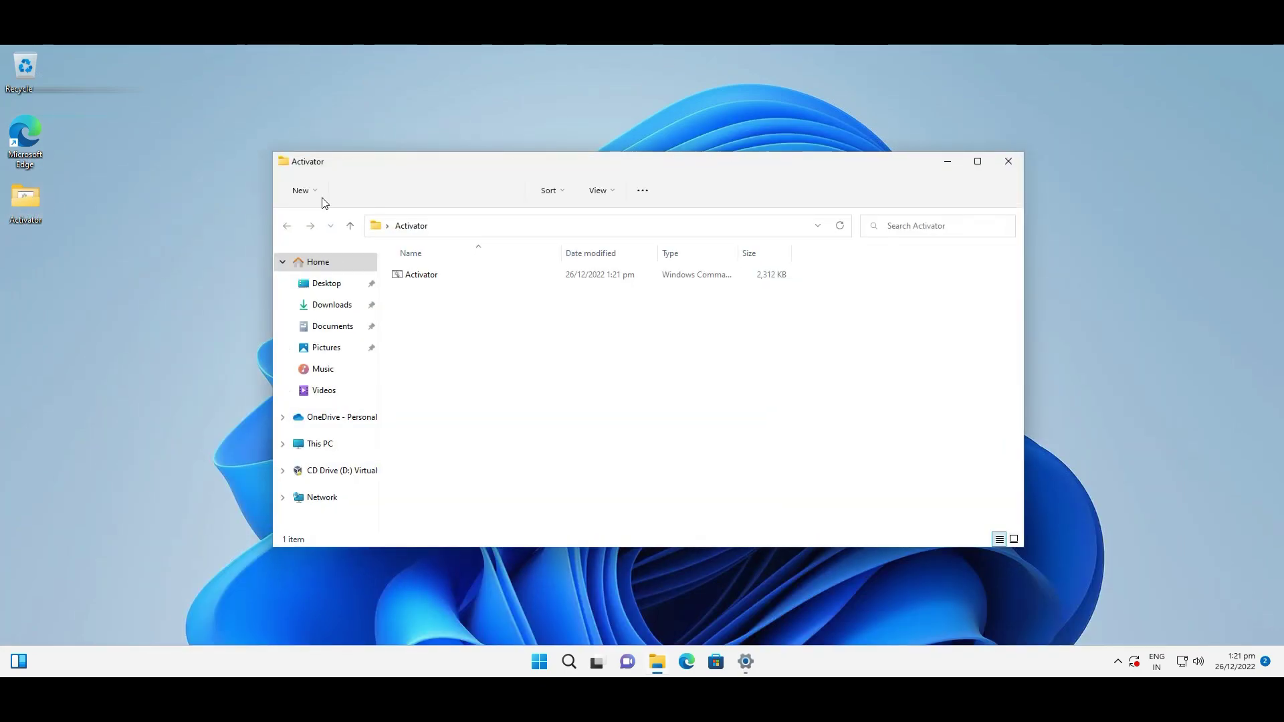
double_click(431, 275)
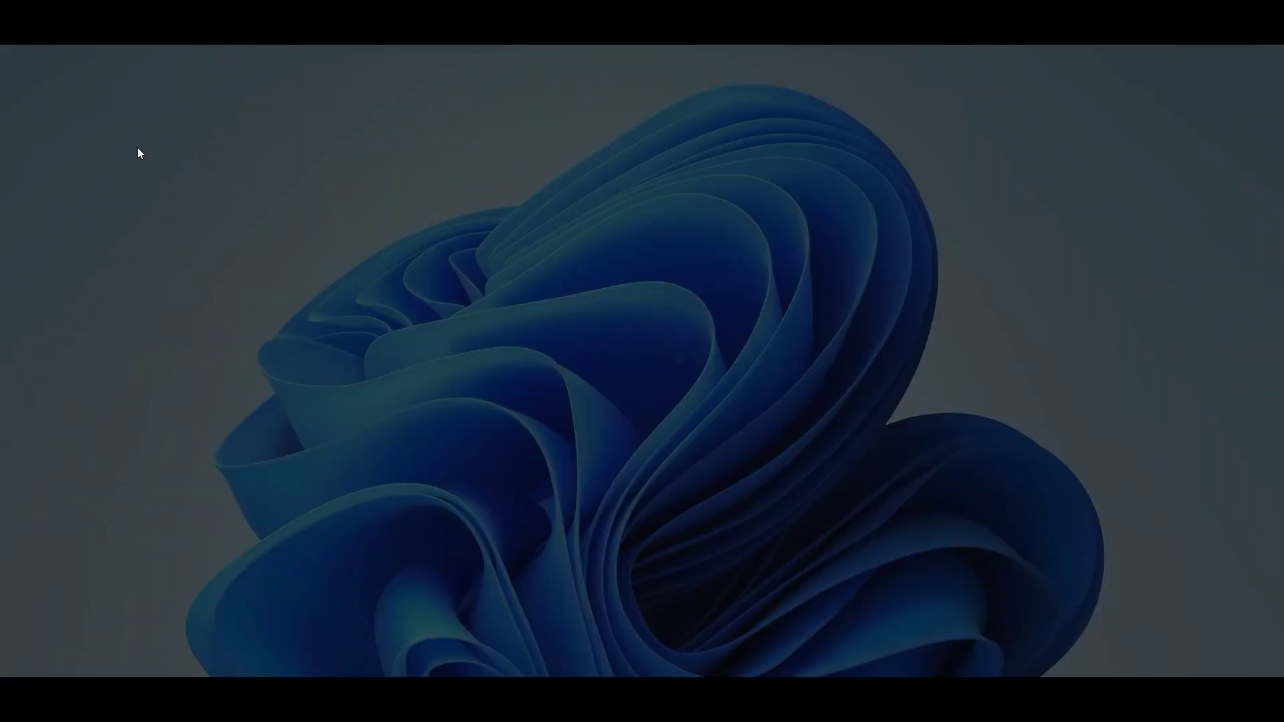
left_click(577, 459)
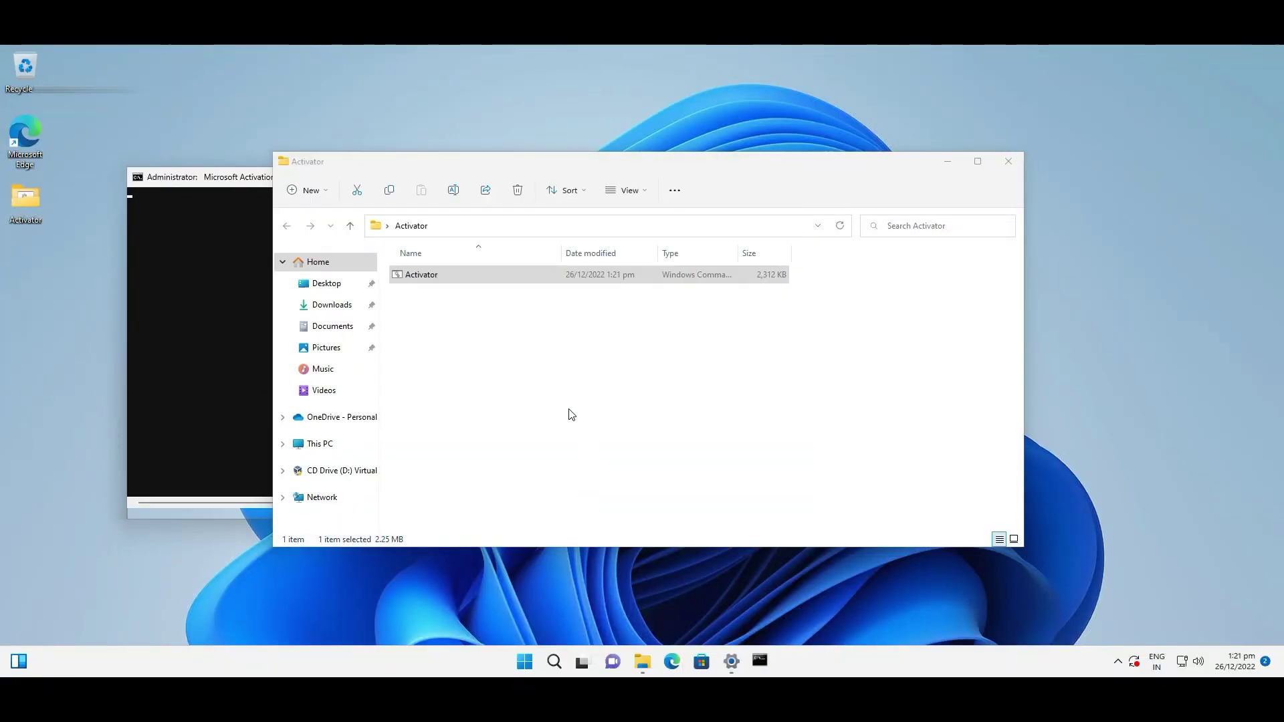
left_click(241, 177)
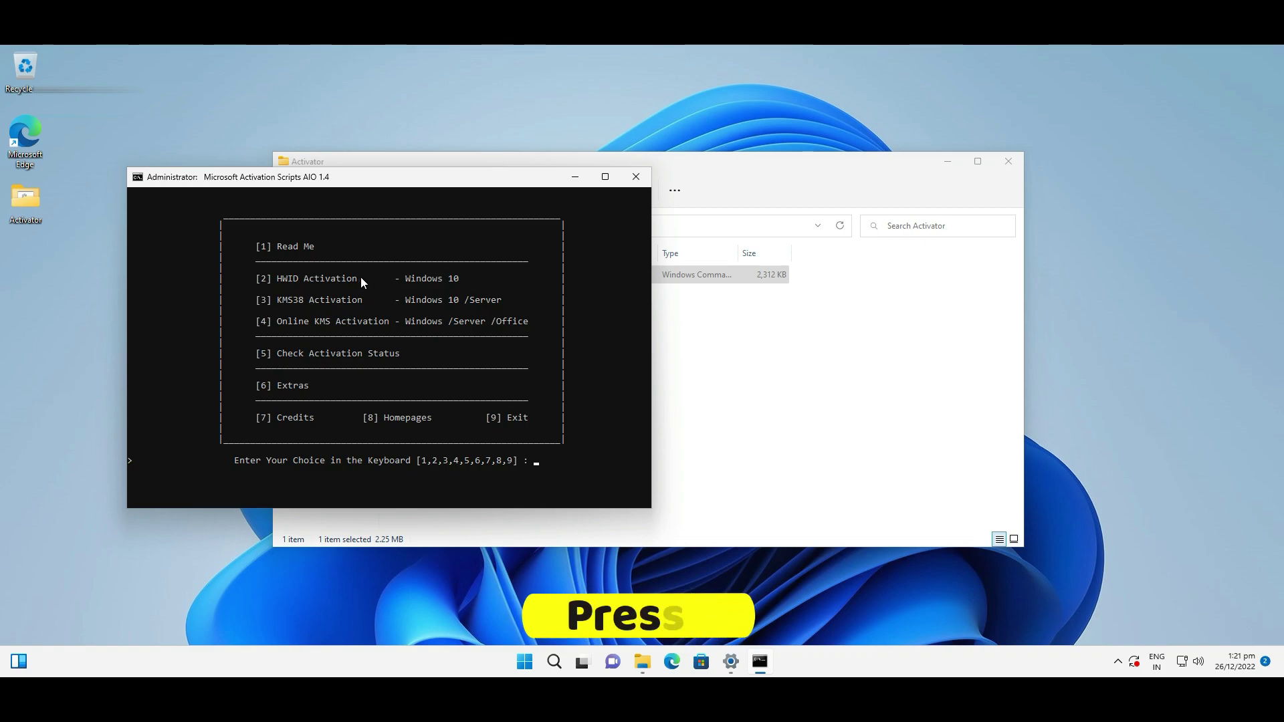
key("2")
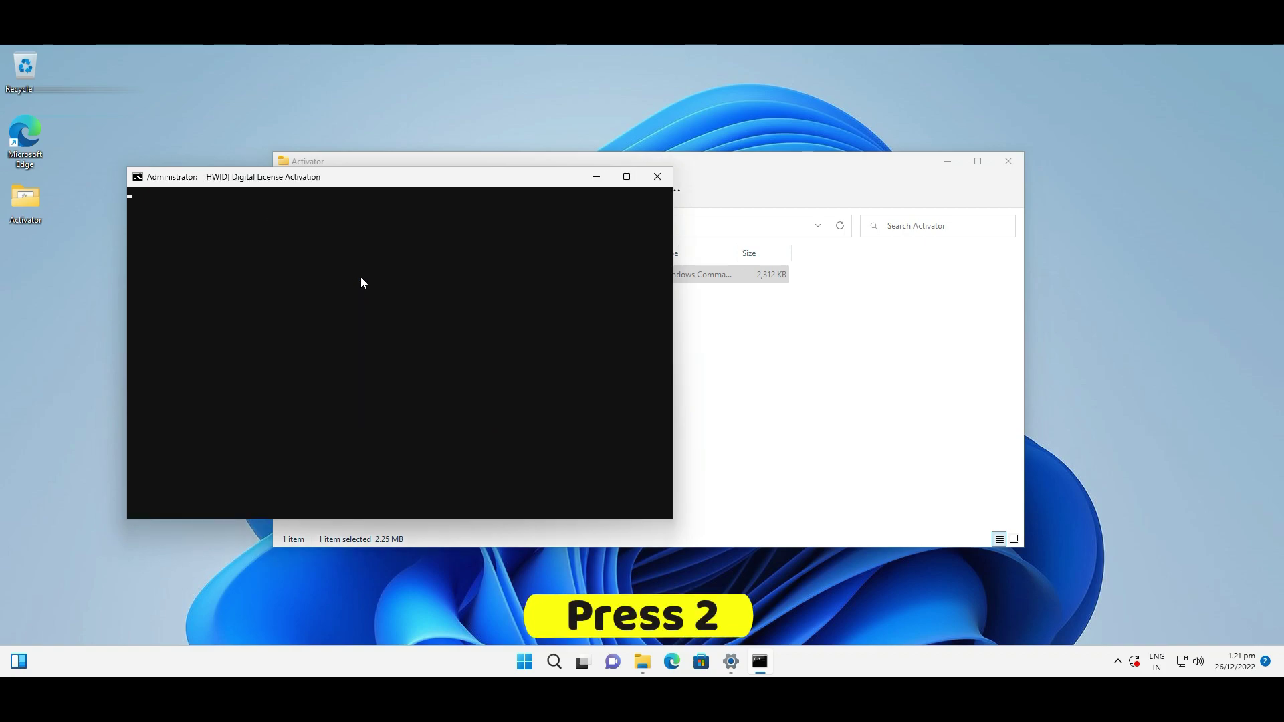